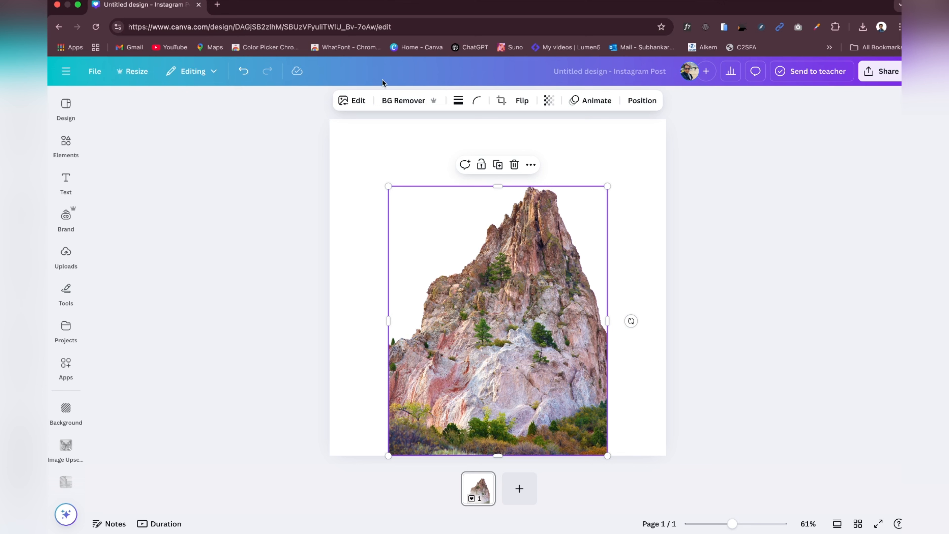
left_click(351, 100)
left_click(213, 249)
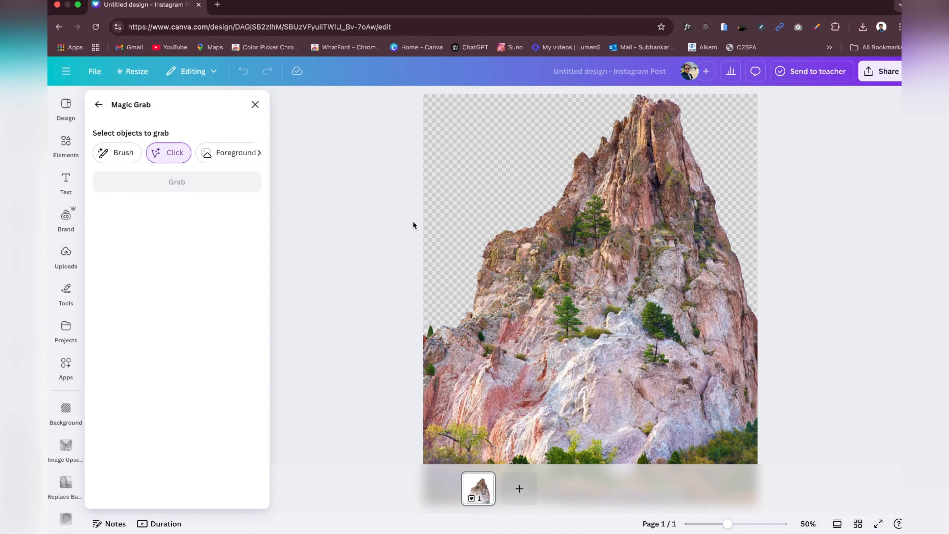
left_click(260, 105)
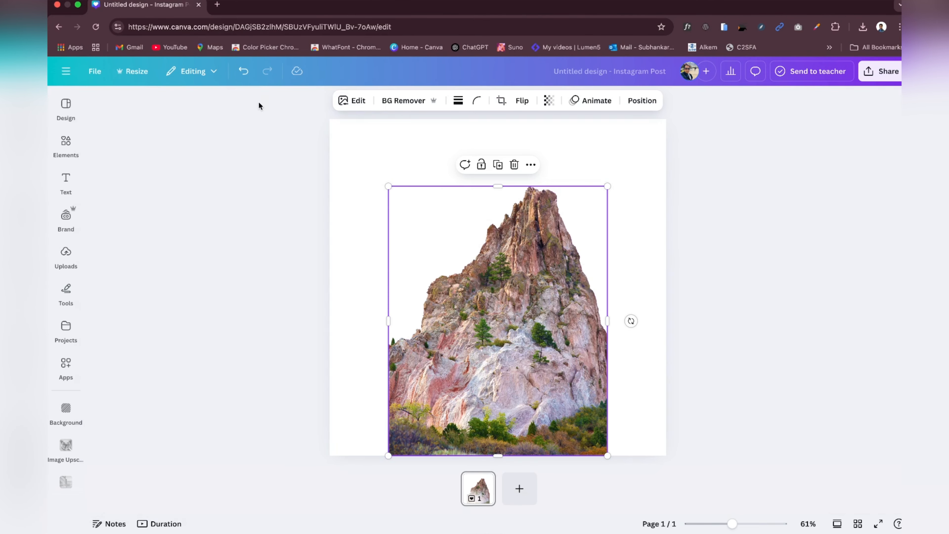
Step: Expand the mountain picture to a 1:1 size with Magic Expand and keep the second generated result
left_click(343, 100)
left_click(251, 248)
left_click(231, 250)
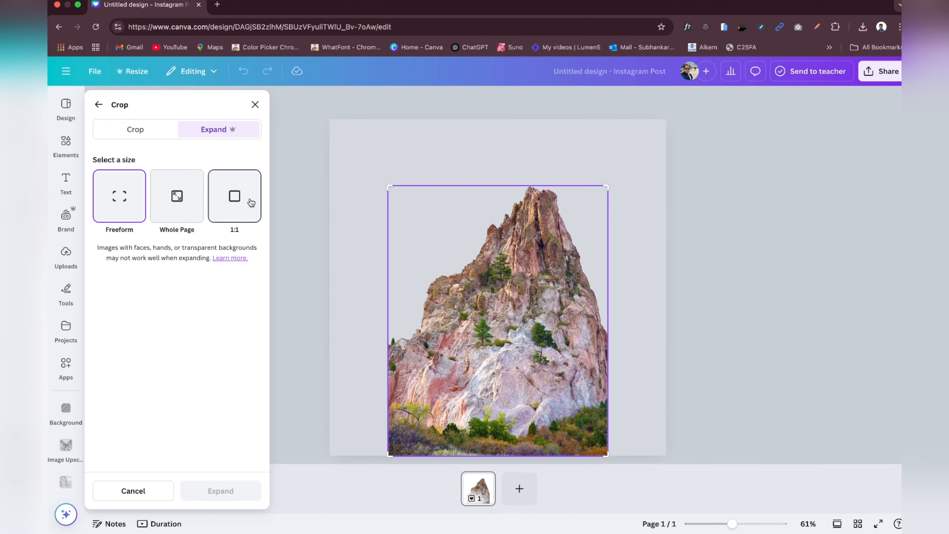
left_click(242, 202)
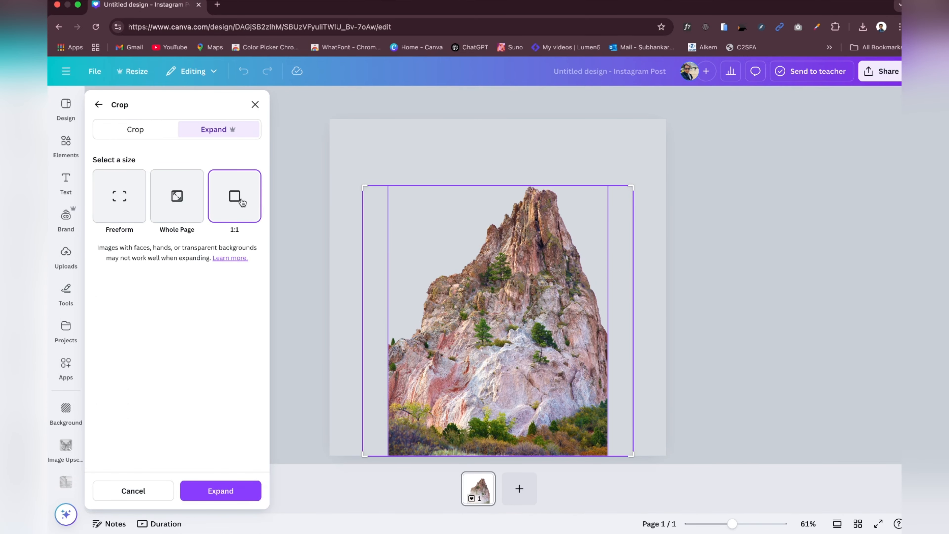
left_click(214, 489)
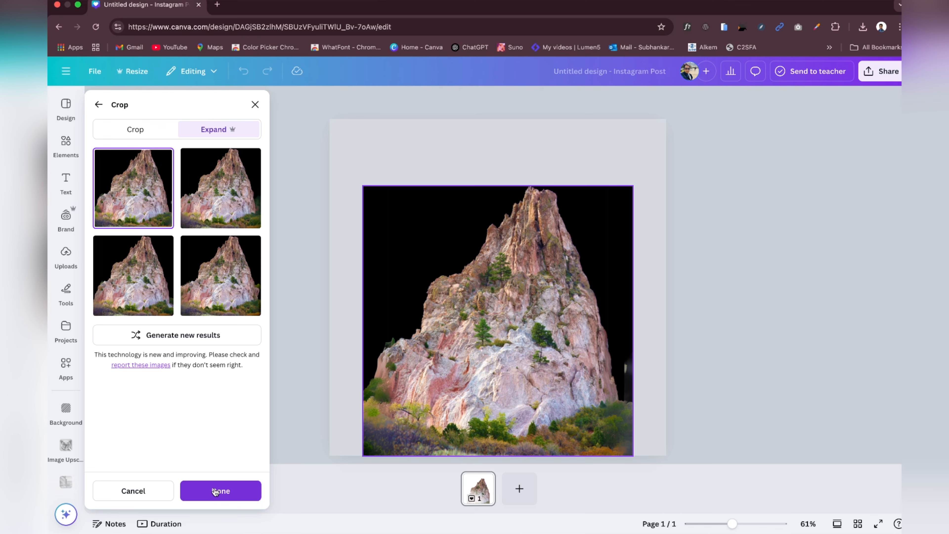
left_click(219, 199)
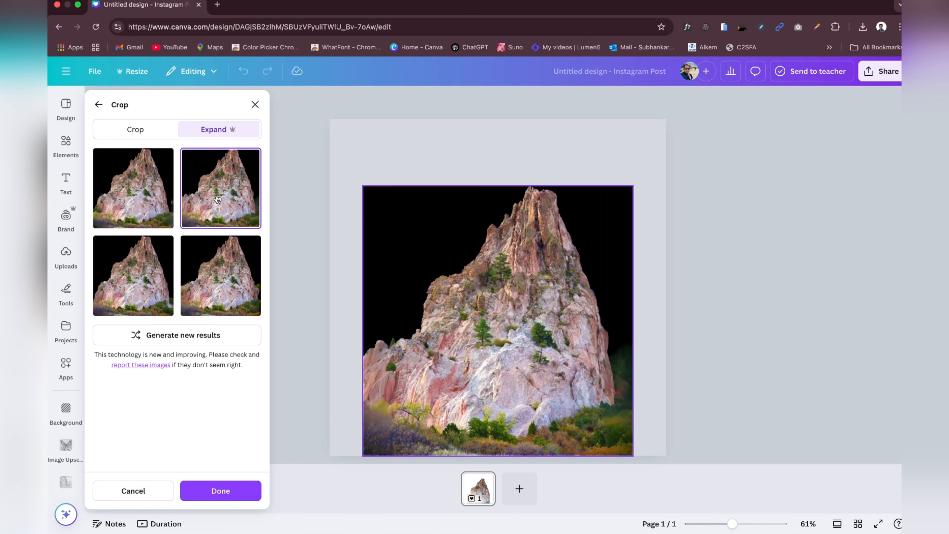
left_click(353, 290)
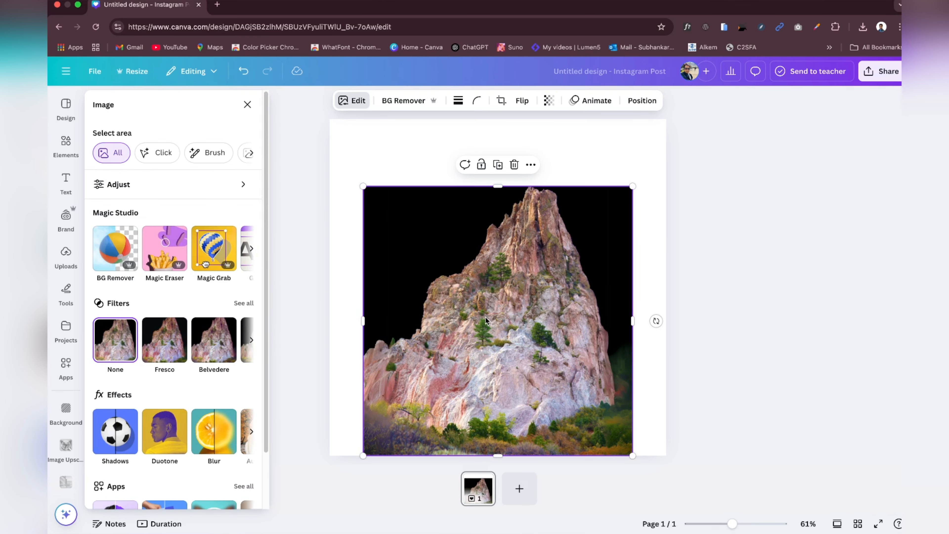
Step: Enlarge the expanded mountain picture to the full page width, extend its upper edge, and remove its background
left_click_drag(487, 316, 481, 315)
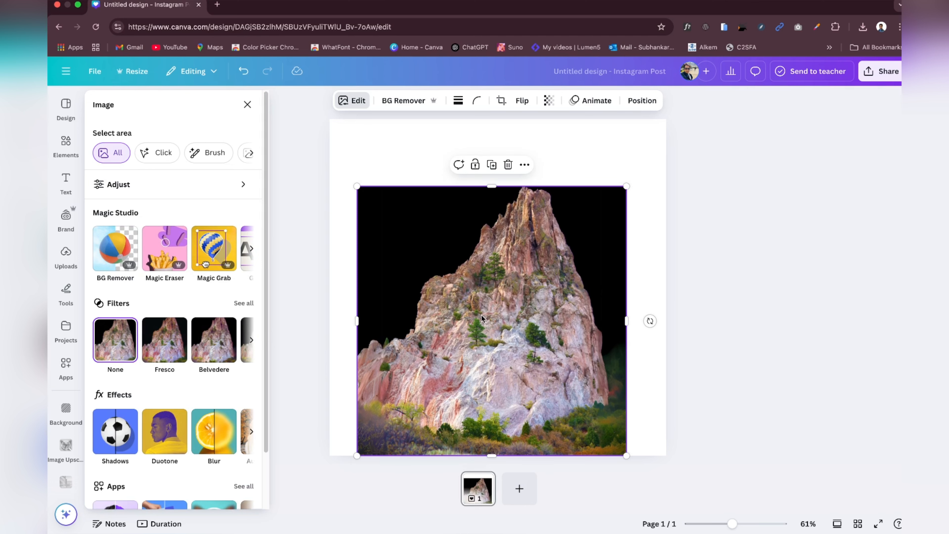
left_click_drag(562, 354, 535, 354)
left_click_drag(598, 321, 666, 320)
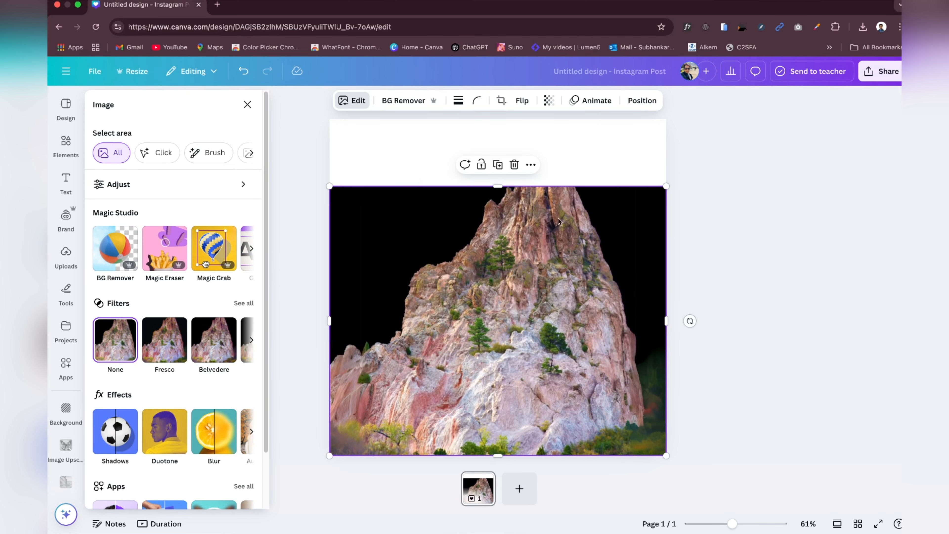
left_click_drag(496, 186, 492, 151)
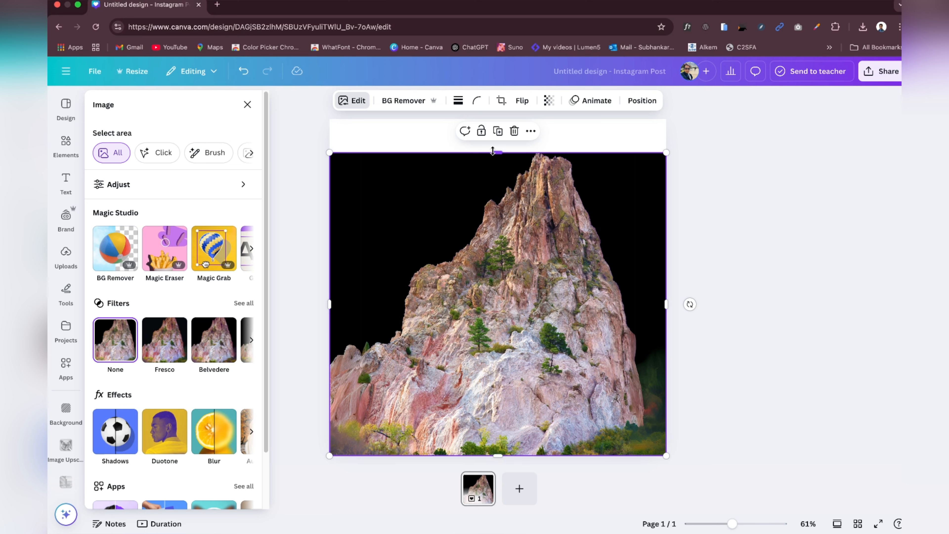
left_click(406, 100)
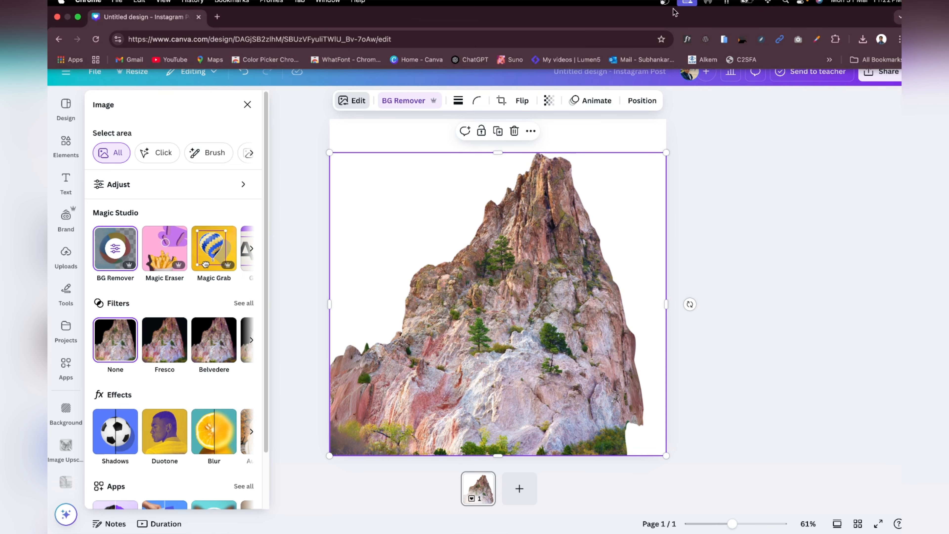
left_click(687, 2)
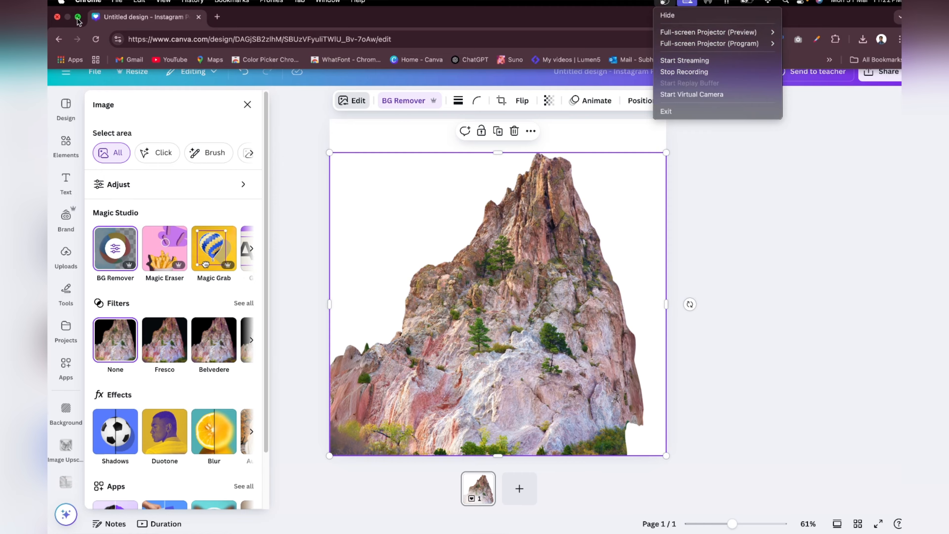
left_click(683, 71)
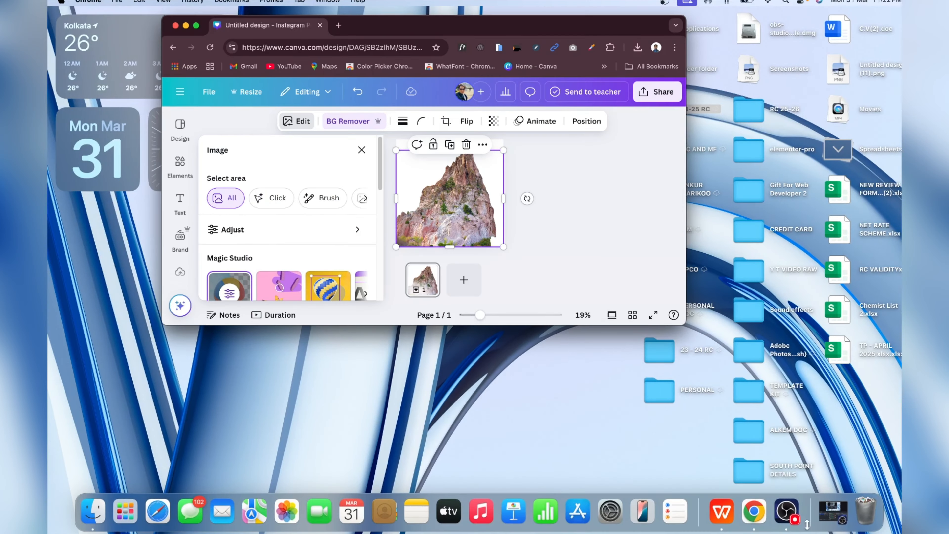
left_click(787, 512)
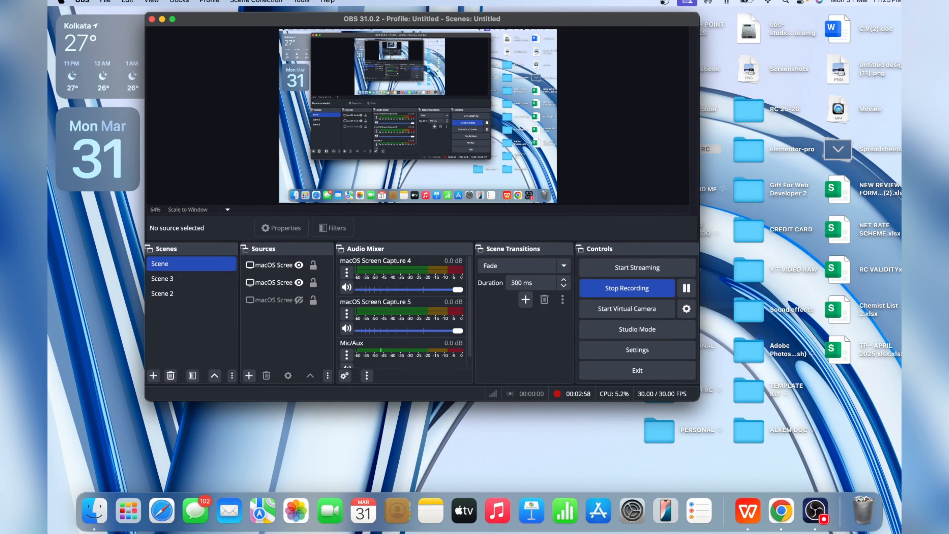
left_click(162, 20)
left_click(193, 26)
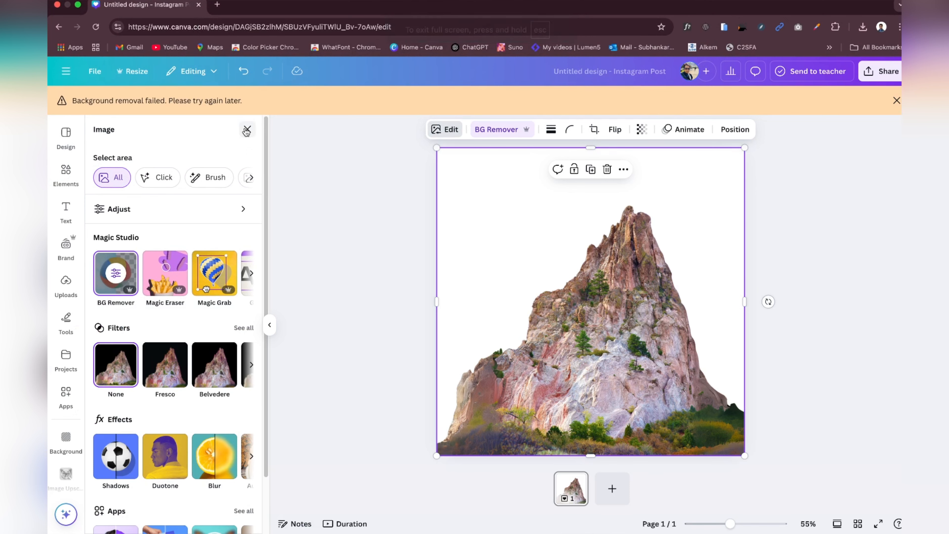
Step: Add the recently used photo of the black and gold watch to the page and remove its background
left_click(66, 172)
left_click(227, 223)
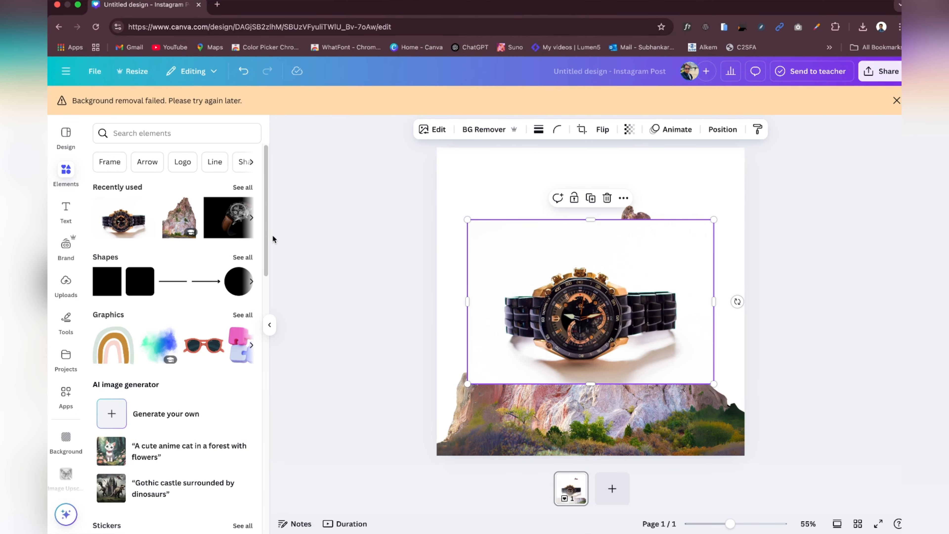
left_click(483, 130)
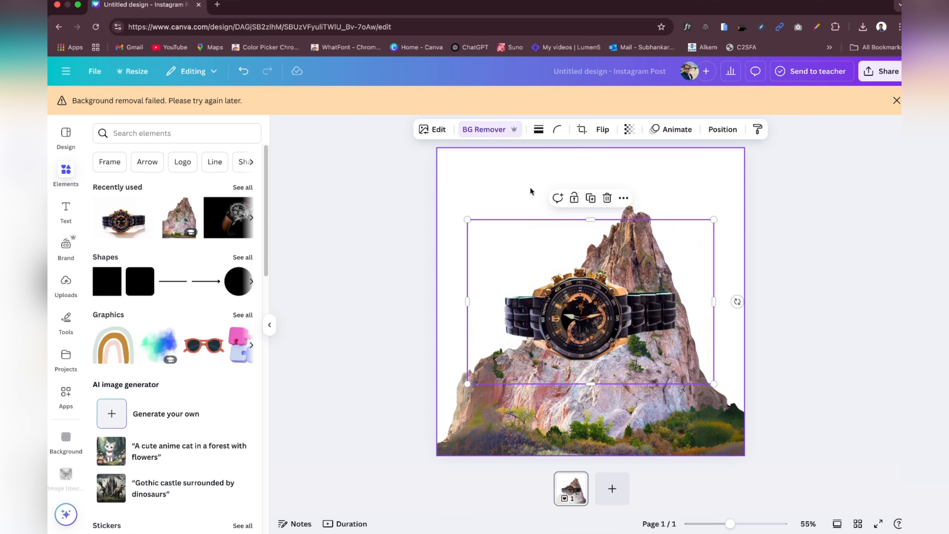
Step: Rotate the watch about 45° clockwise and enlarge it so it spans the mountain diagonally
left_click_drag(737, 301, 515, 376)
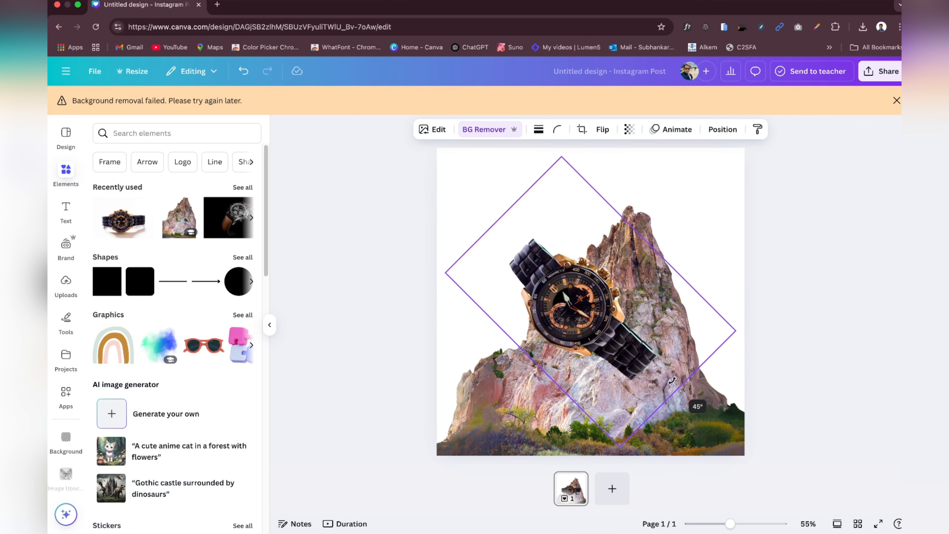
left_click_drag(618, 328, 657, 307)
left_click_drag(542, 192, 476, 163)
left_click_drag(545, 246, 564, 266)
left_click_drag(513, 165, 465, 117)
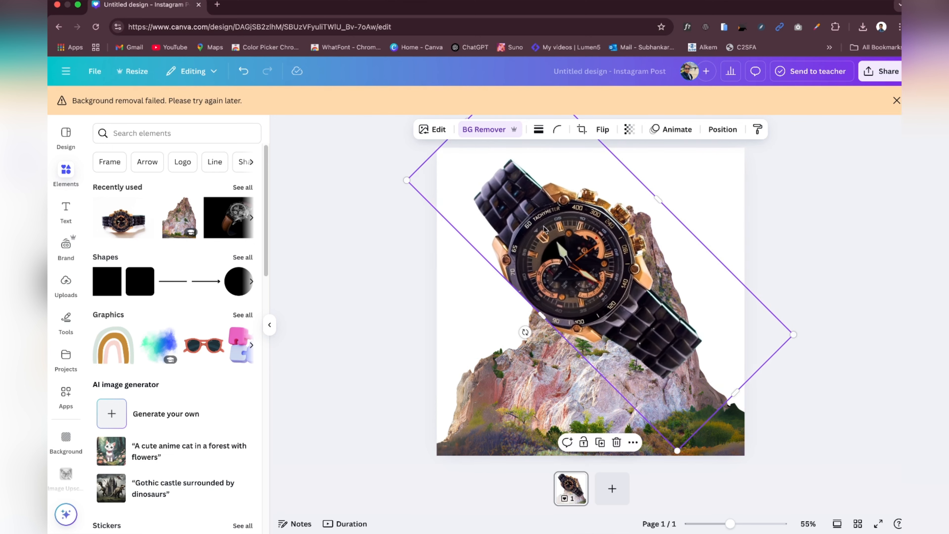
Step: Reduce the watch's tilt slightly and shift it down so it sits centered across the mountain below the peak
left_click_drag(543, 219, 564, 243)
left_click_drag(544, 345, 545, 376)
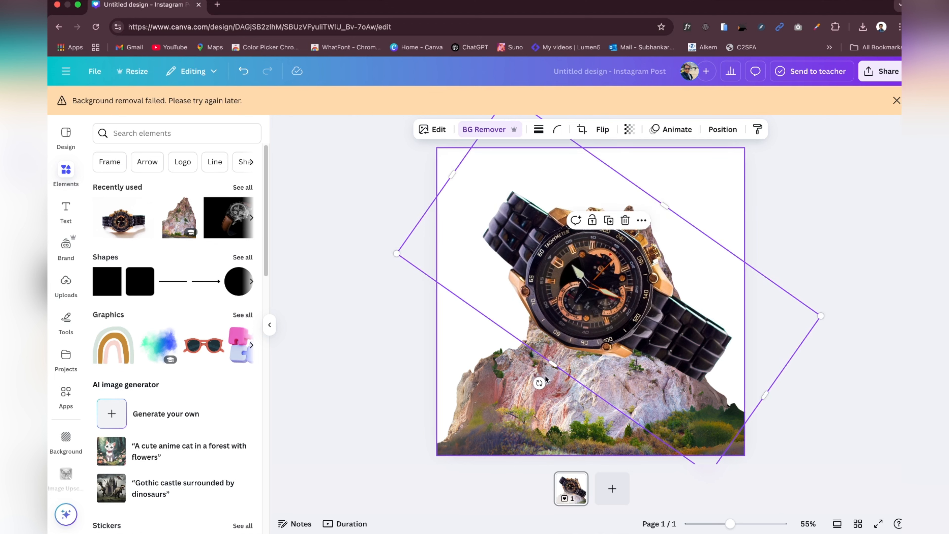
left_click_drag(574, 296, 585, 303)
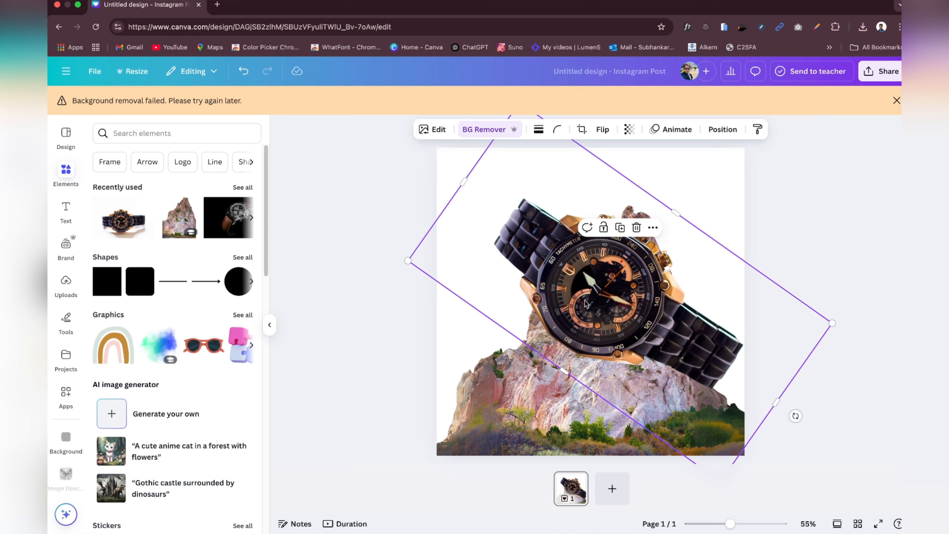
left_click_drag(609, 290, 605, 306)
left_click_drag(789, 432, 770, 436)
left_click_drag(620, 336, 629, 343)
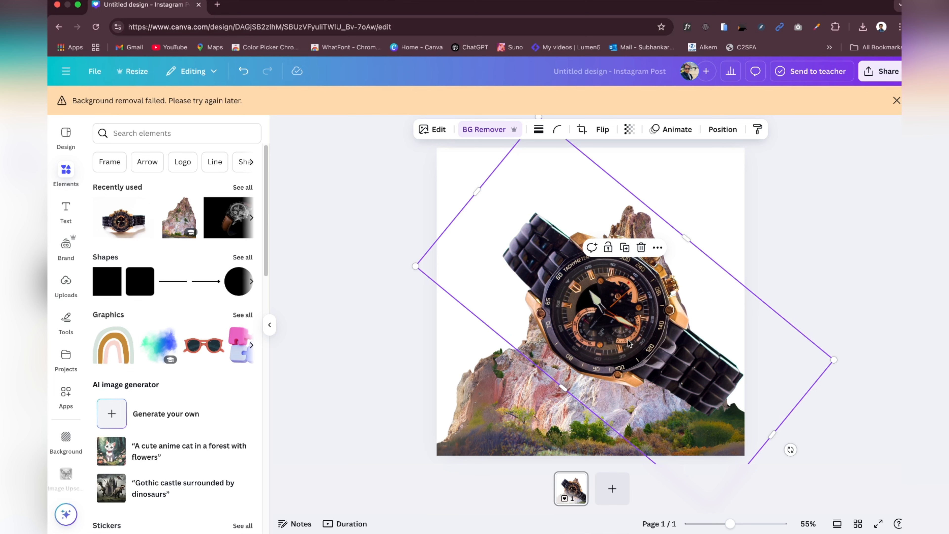
Step: Dismiss the background removal warning, show rulers and guides, and place a horizontal guide at about 200 px, level with the mountain peak
left_click(477, 157)
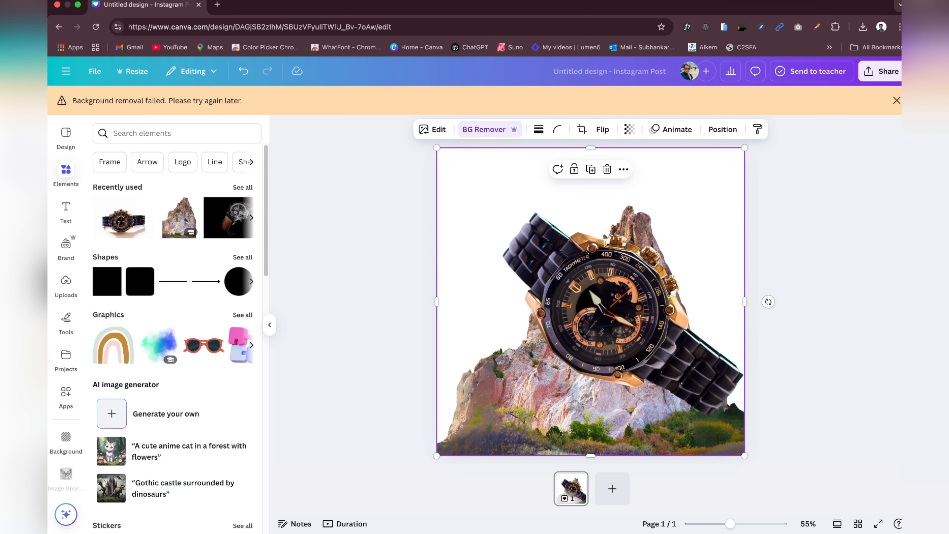
left_click(896, 100)
left_click(193, 71)
left_click(122, 81)
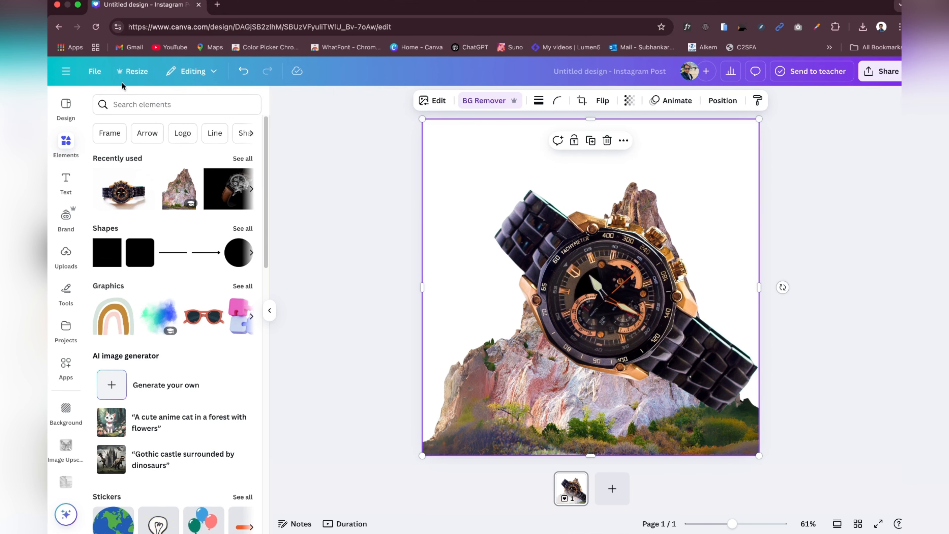
left_click(94, 71)
mouse_move(112, 203)
left_click(297, 203)
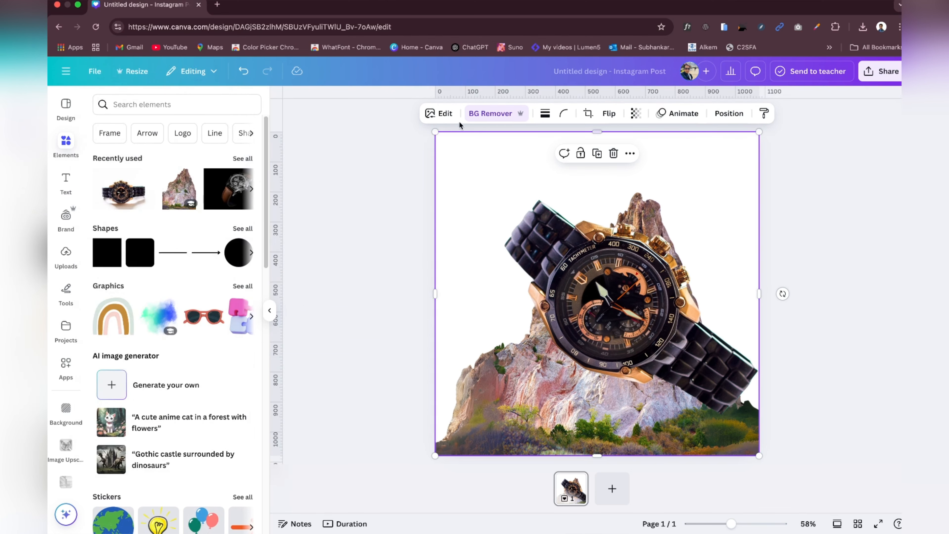
left_click_drag(415, 95, 413, 192)
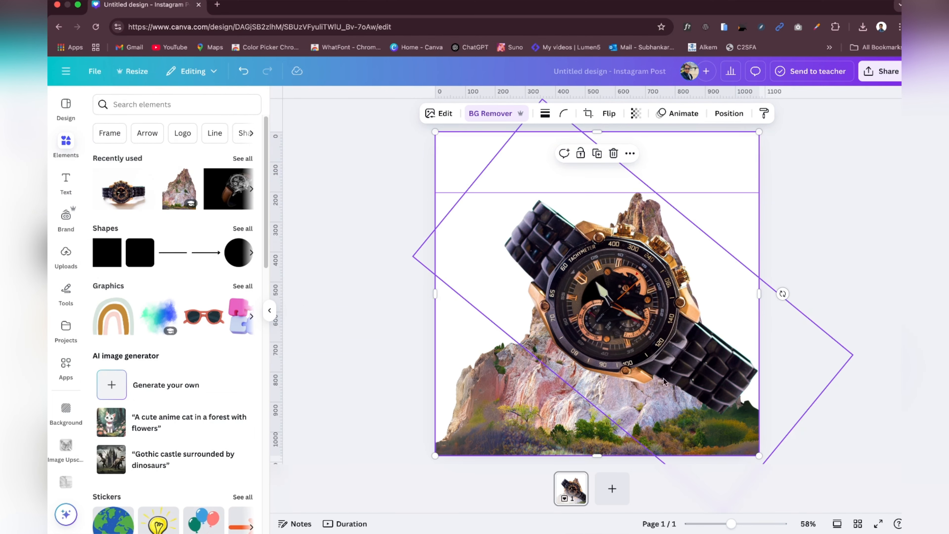
Step: Rotate the watch to 43.9° and send it to the back, behind the mountain
left_click(626, 288)
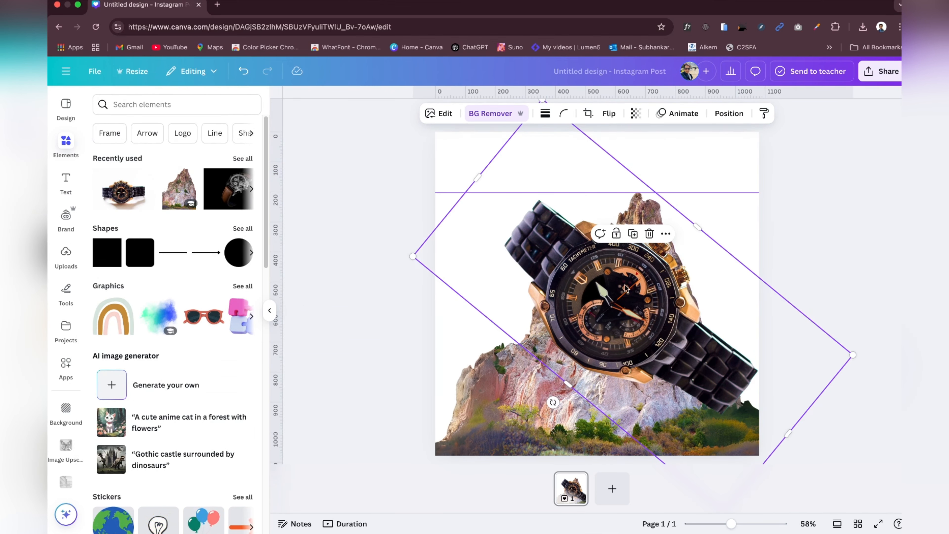
left_click_drag(552, 403, 551, 391)
left_click(848, 256)
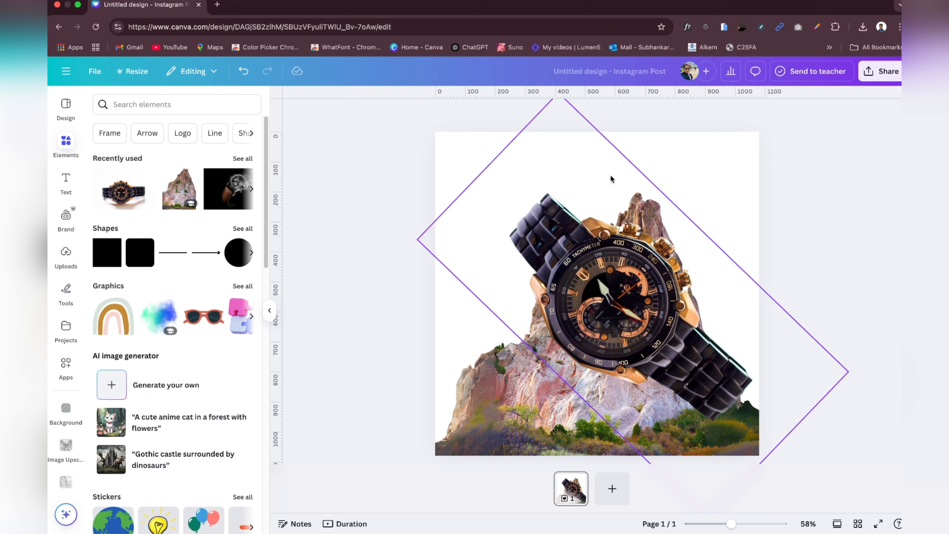
left_click(610, 219)
left_click(729, 113)
left_click(220, 178)
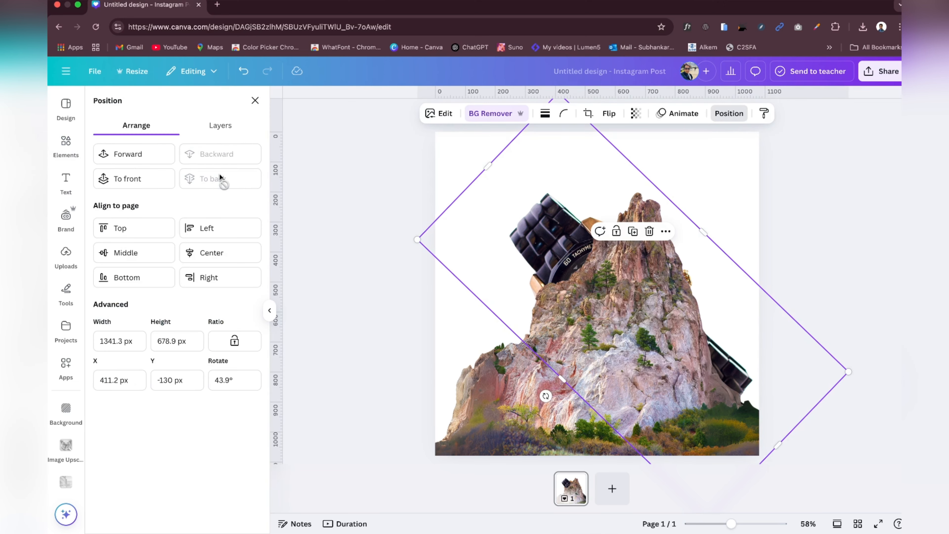
Step: Place a duplicate of the watch exactly over the original and crop it to the lower strap end, about 282 px wide
left_click(634, 232)
left_click_drag(621, 281, 615, 276)
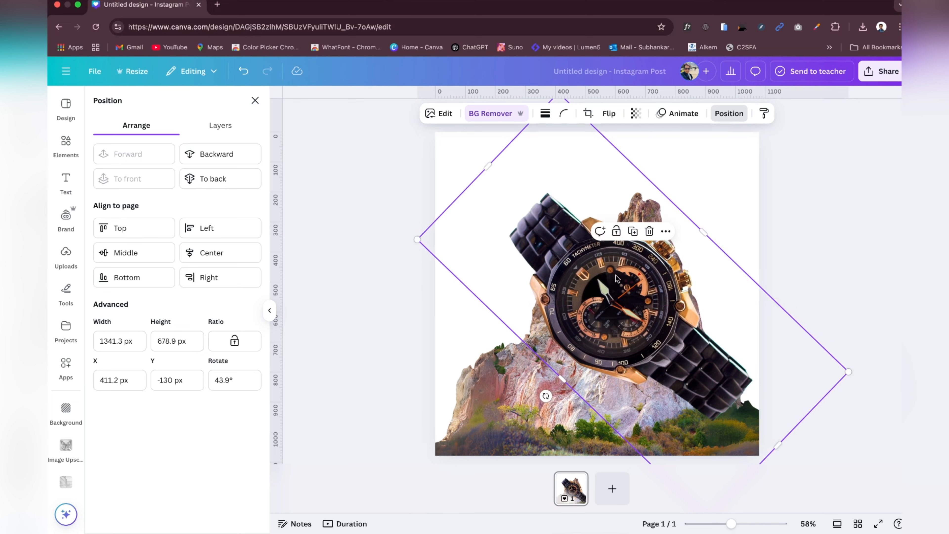
left_click_drag(488, 166, 725, 364)
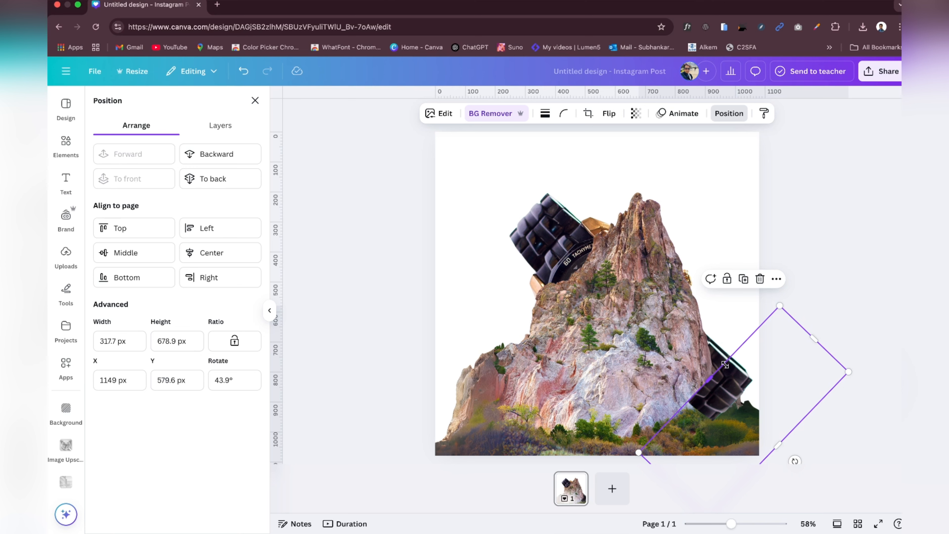
left_click_drag(725, 364, 728, 368)
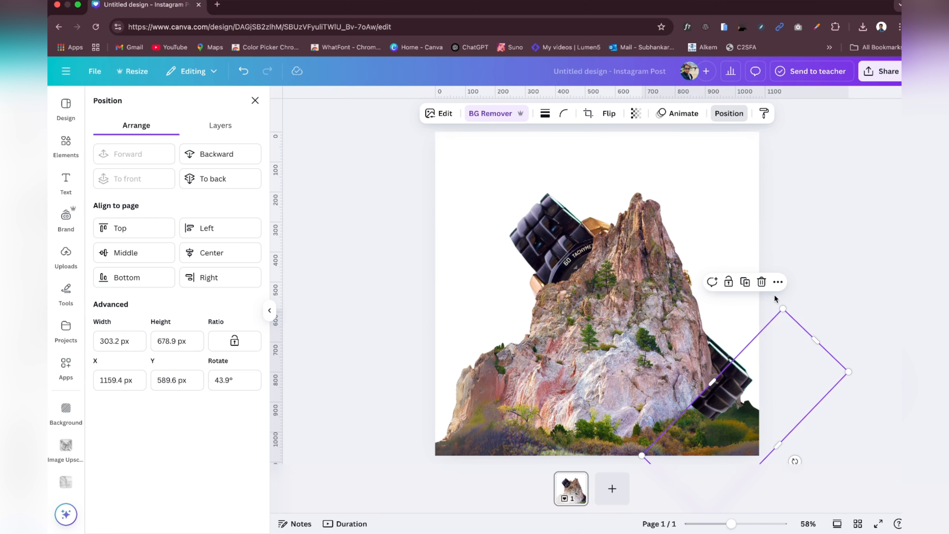
mouse_move(712, 381)
left_mouse_down()
mouse_move(721, 389)
mouse_move(724, 378)
left_mouse_up()
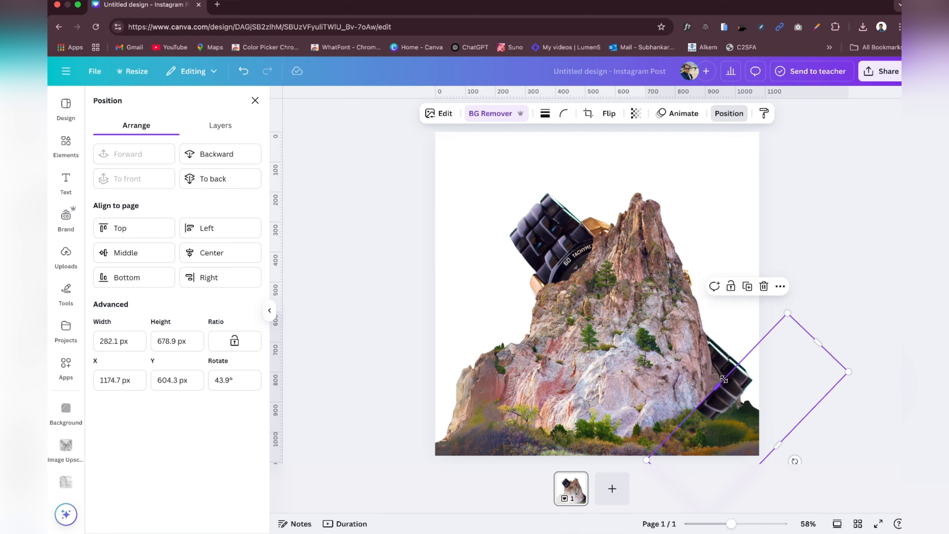
Step: Duplicate the full watch behind the mountain from the layer list and align the copy exactly over the original
left_click(593, 313)
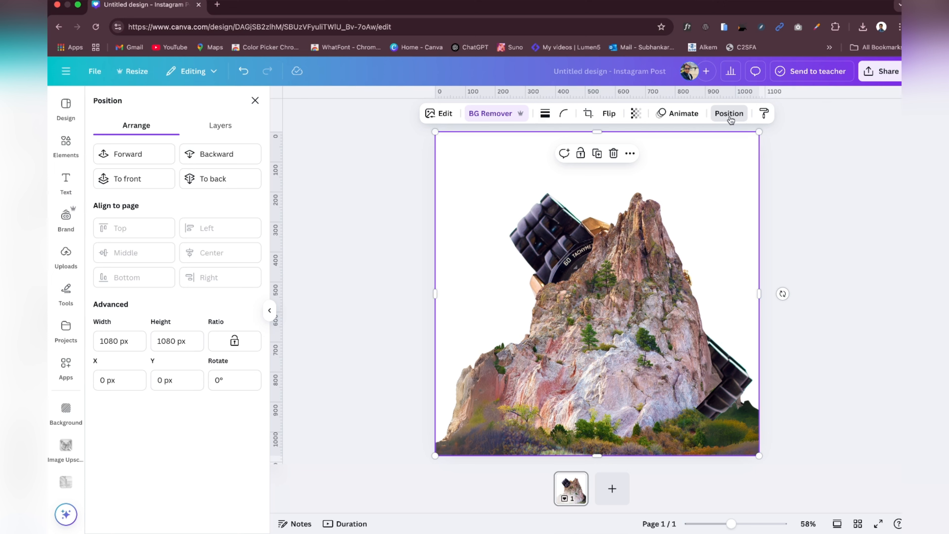
left_click(221, 126)
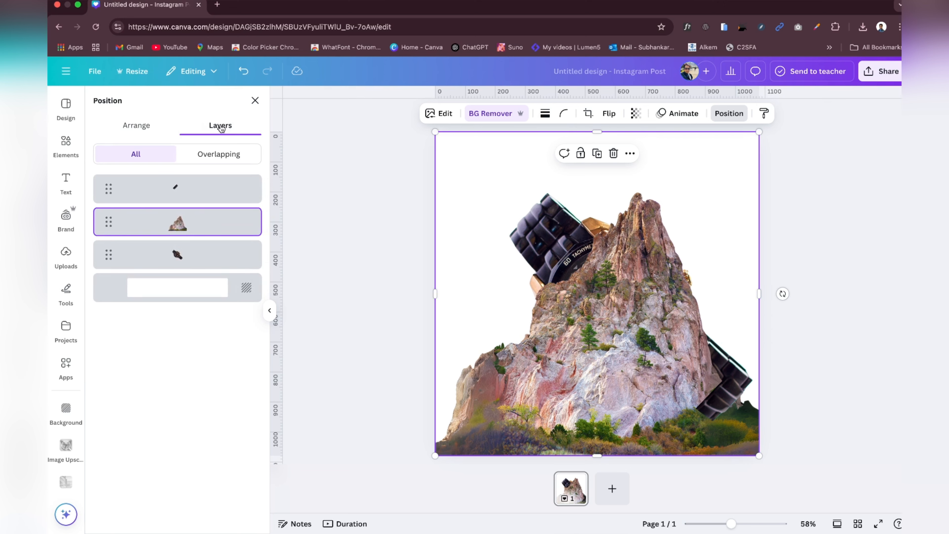
left_click(182, 257)
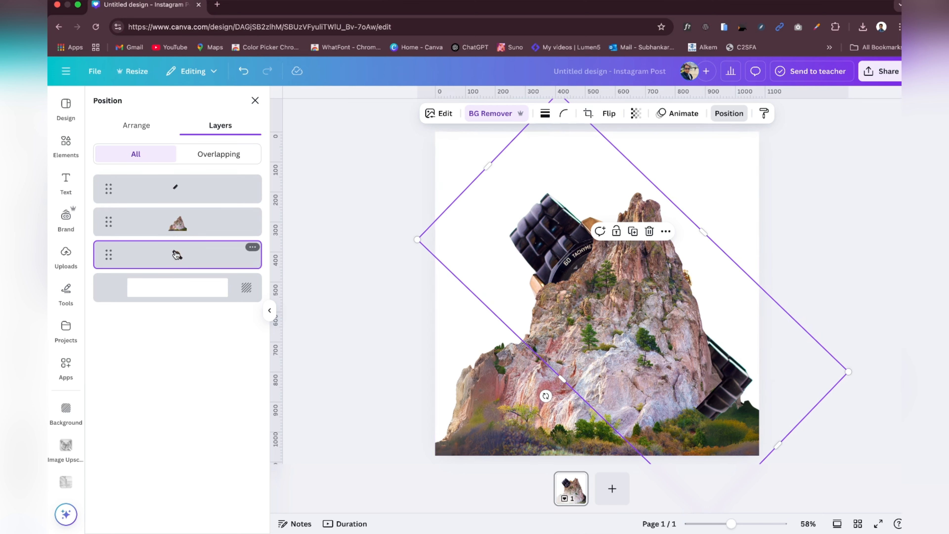
left_click(177, 222)
left_click(175, 258)
left_click(633, 232)
left_click_drag(624, 273, 616, 266)
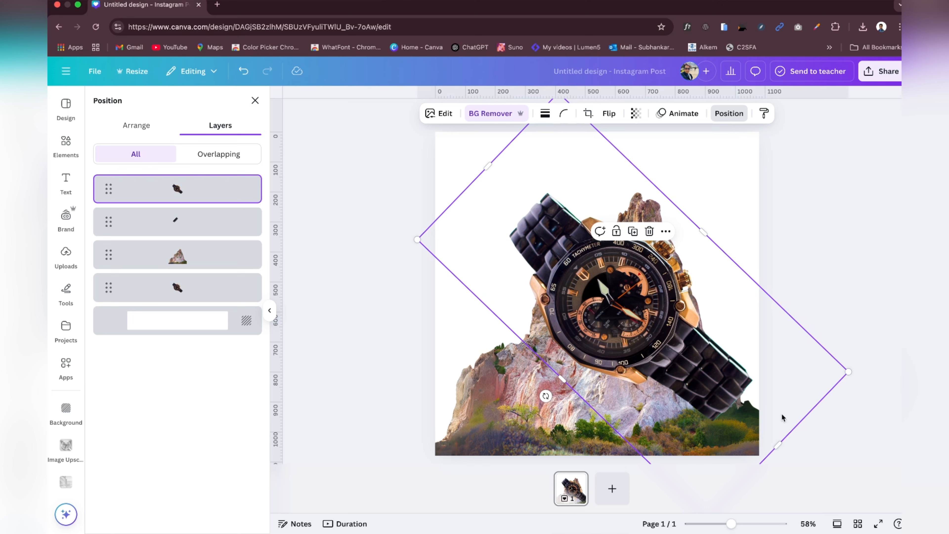
Step: Crop the new watch copy lengthwise to its lower-left half, keeping the lower dial and strap in front of the mountain
left_click_drag(779, 445, 582, 291)
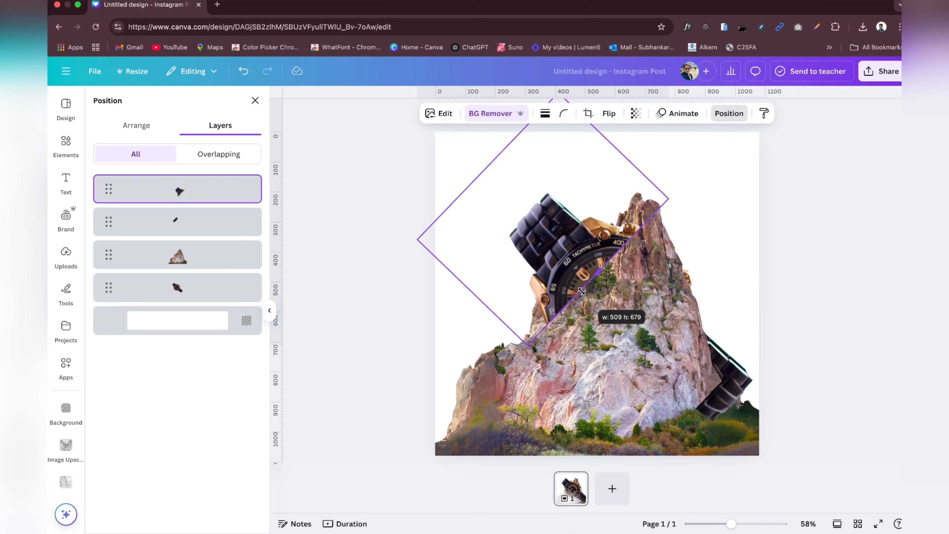
left_click_drag(582, 291, 631, 351)
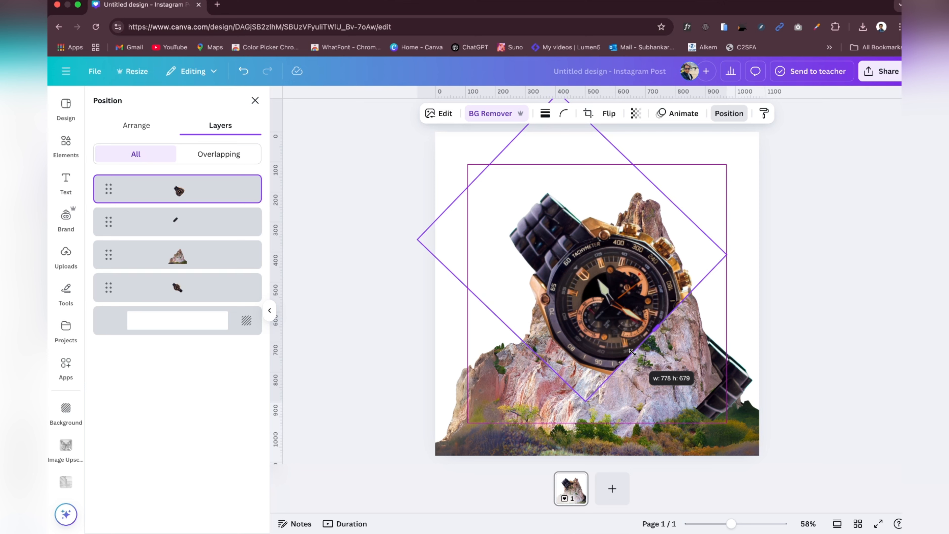
left_click_drag(642, 175, 561, 265)
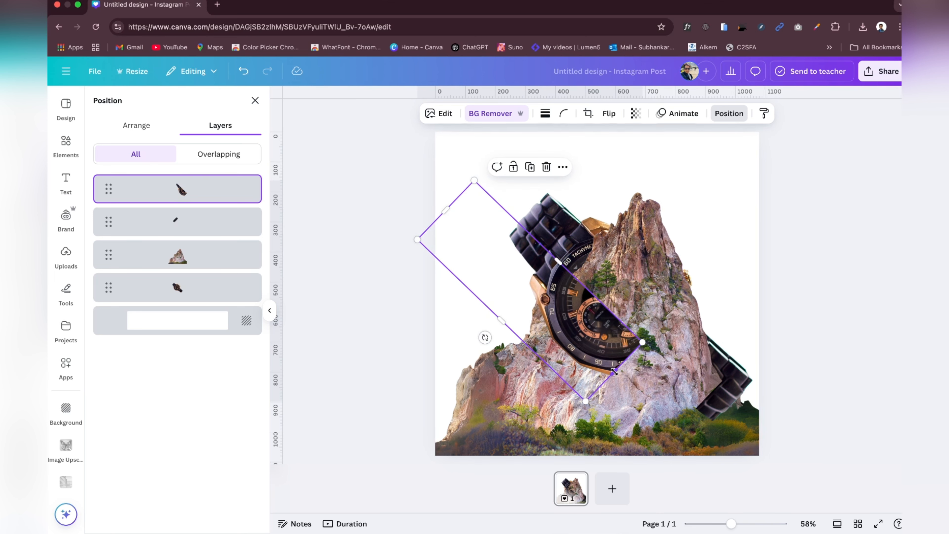
left_click_drag(614, 373, 672, 426)
left_click_drag(589, 289, 612, 268)
left_click_drag(683, 413, 689, 417)
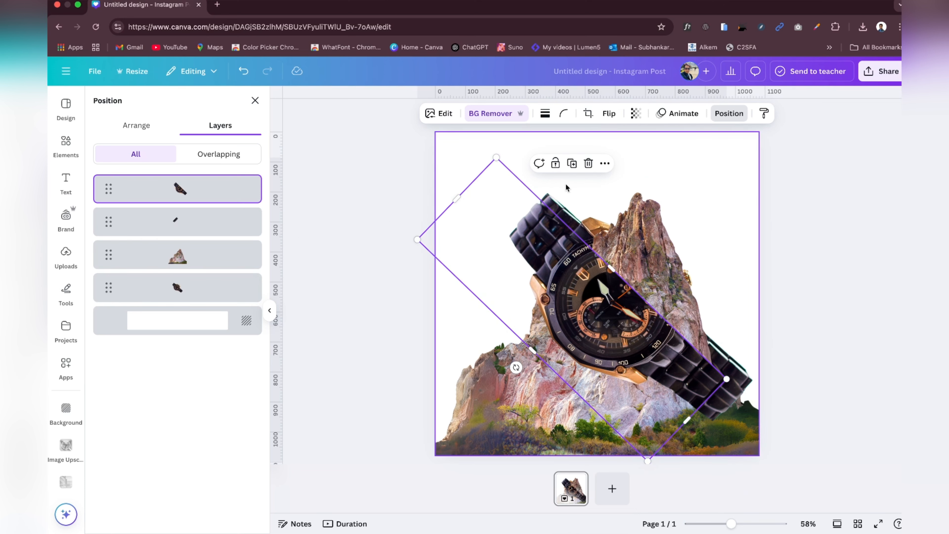
Step: Duplicate the full back watch again and crop the copy to the upper-right half of the dial with its gold crowns
left_click(170, 286)
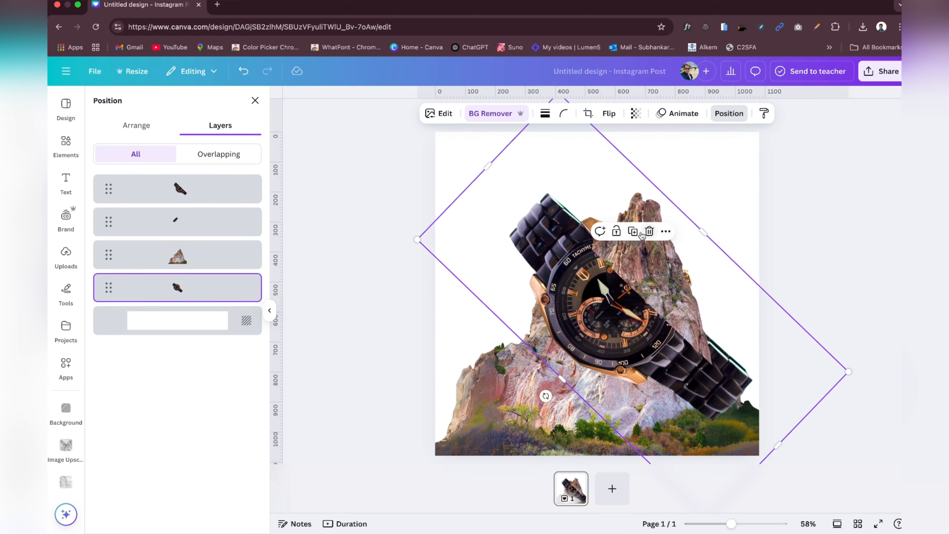
left_click(637, 236)
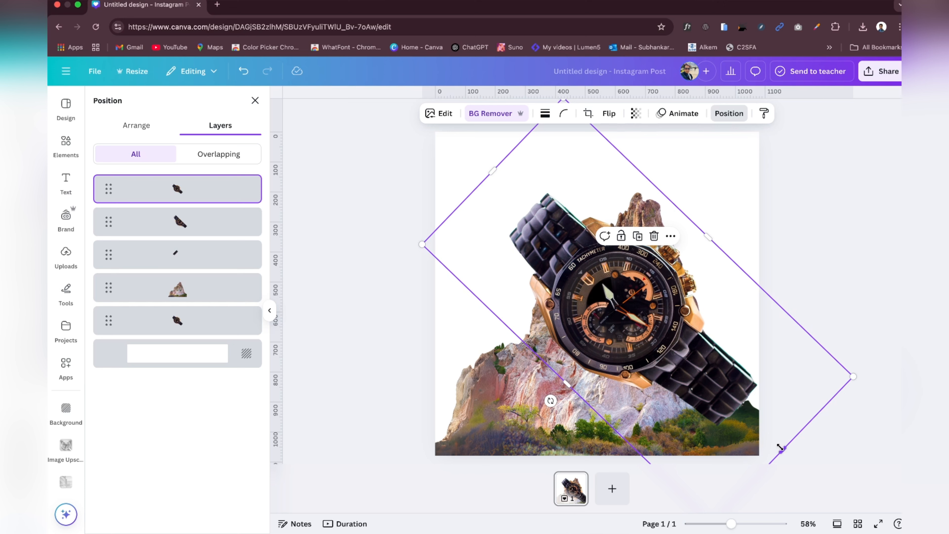
left_click_drag(779, 447, 668, 366)
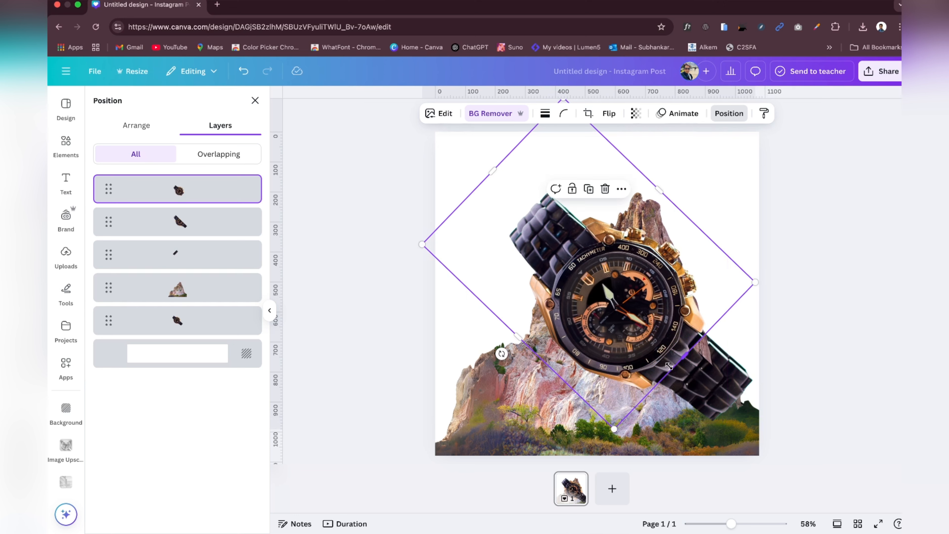
left_click_drag(519, 336, 602, 279)
left_click_drag(527, 134, 613, 211)
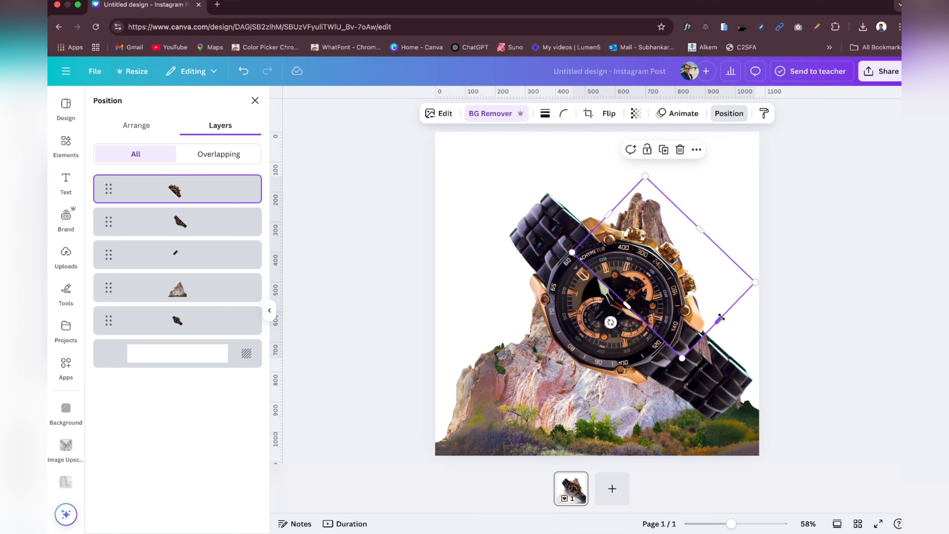
left_click_drag(719, 319, 735, 332)
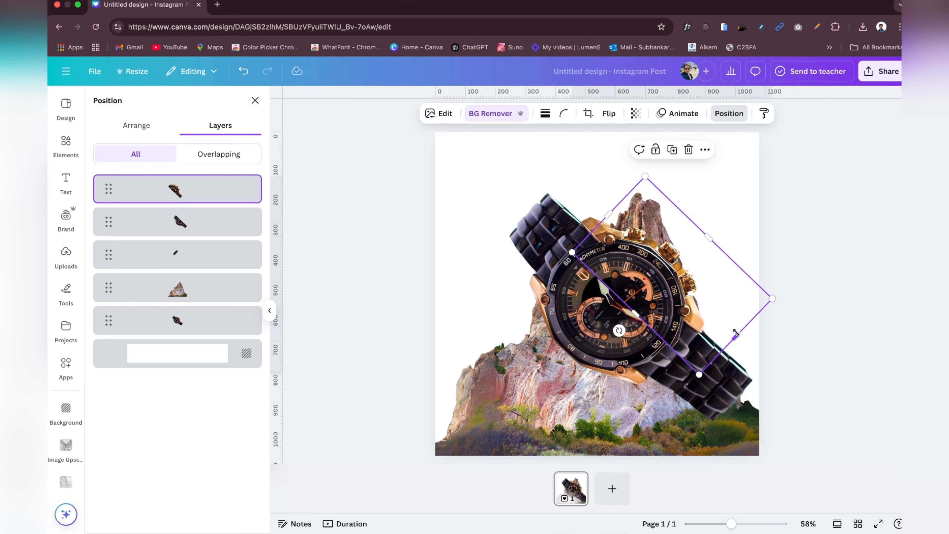
left_click(835, 259)
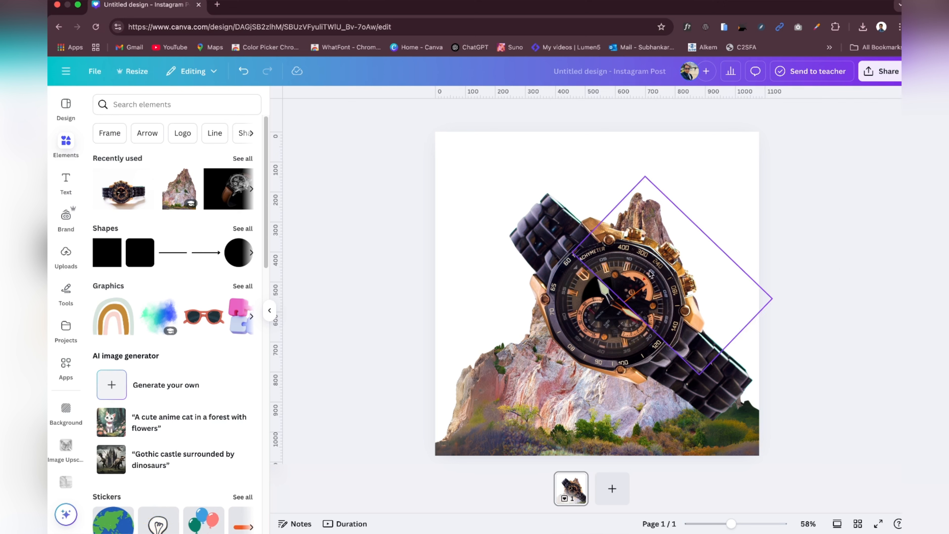
left_click(676, 239)
left_click_drag(708, 236, 662, 269)
left_click(243, 71)
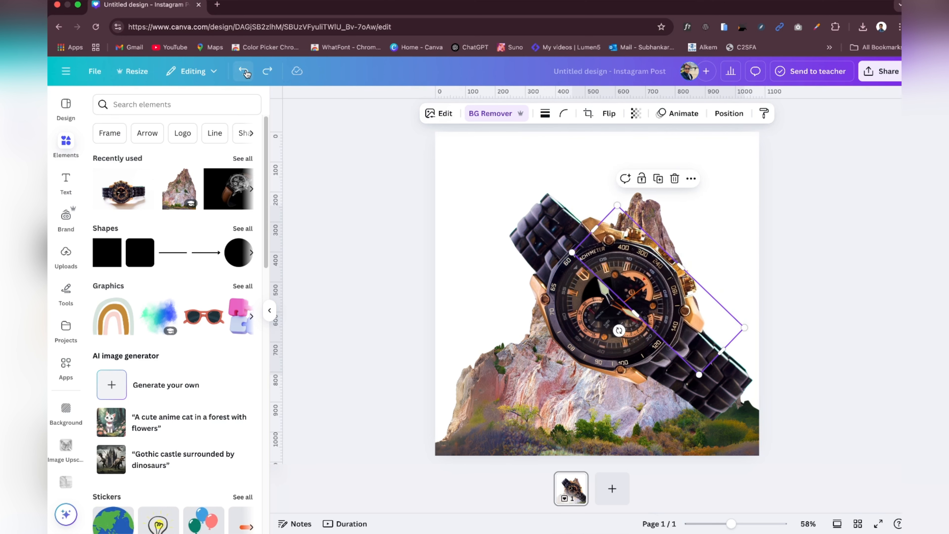
Step: Reposition the upper-right dial piece so it lines up seamlessly with the lower half of the watch
left_click(812, 206)
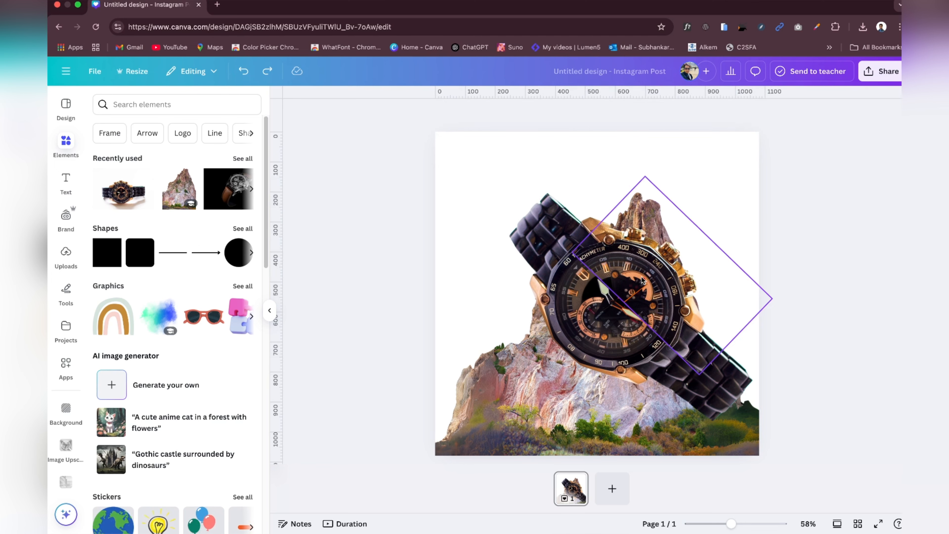
left_click_drag(640, 284, 647, 265)
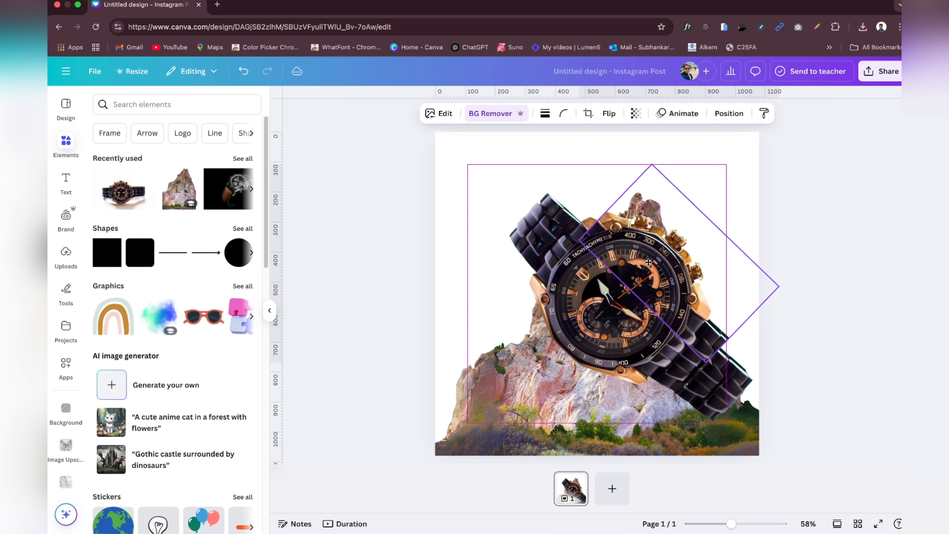
left_click(772, 228)
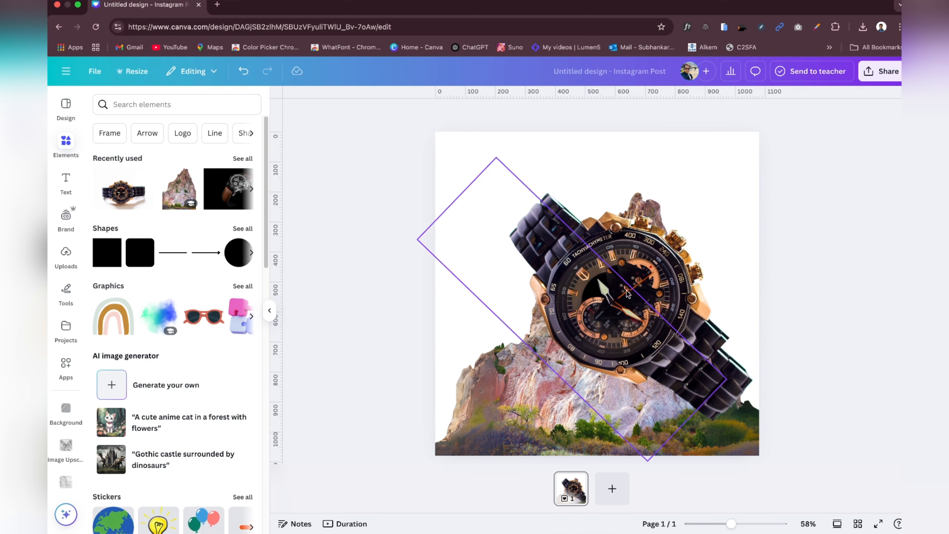
left_click_drag(636, 274, 625, 282)
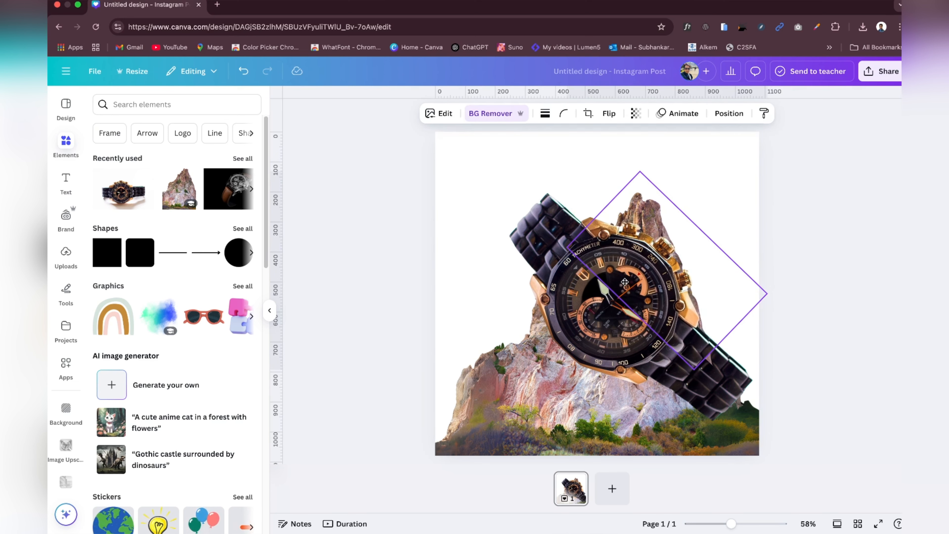
left_click(833, 214)
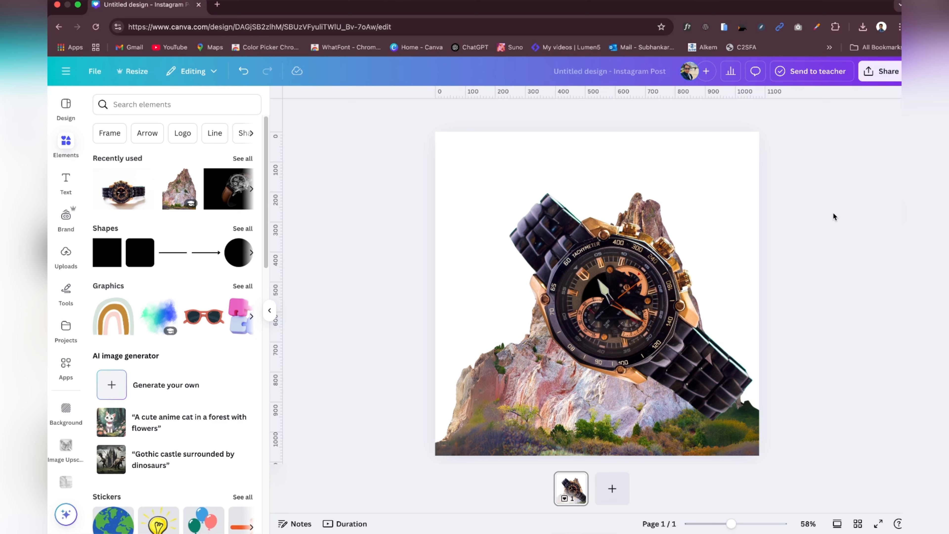
left_click(508, 173)
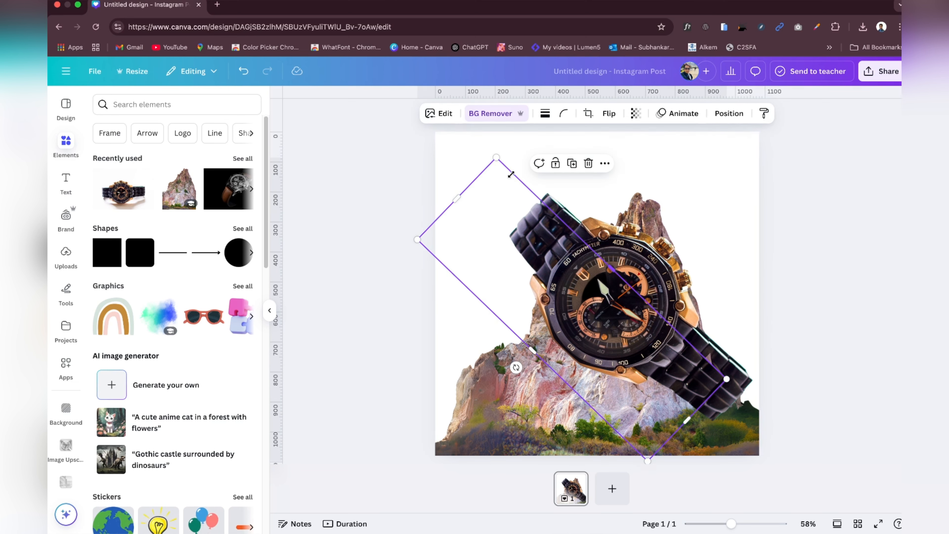
left_click(473, 137)
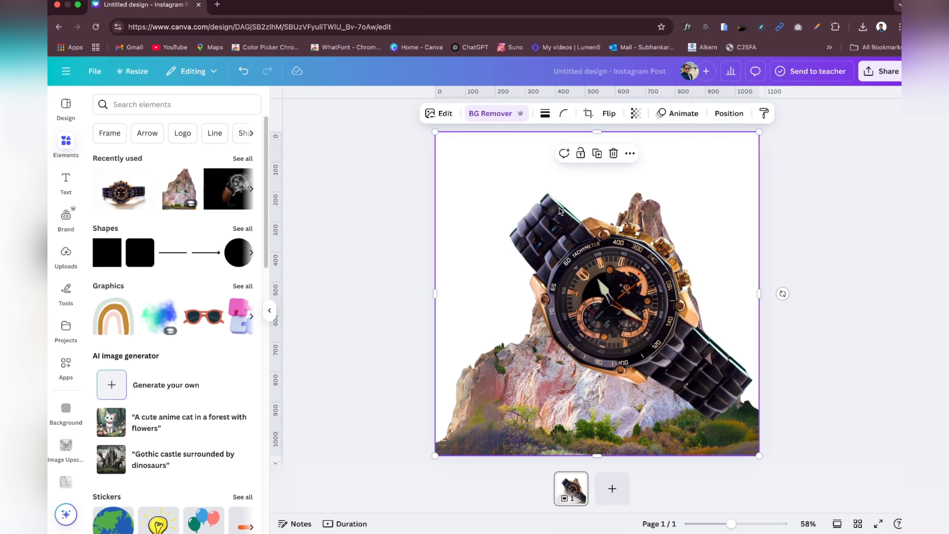
left_click(442, 118)
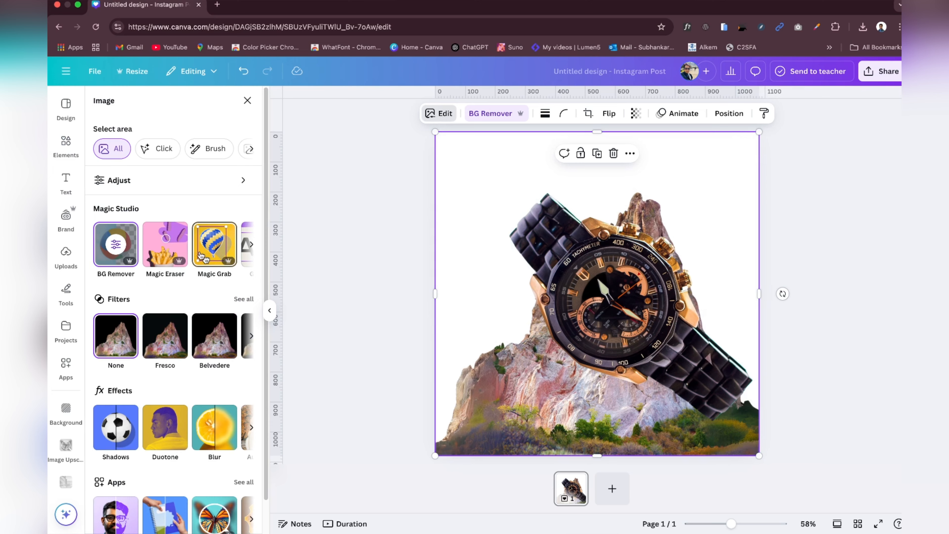
left_click(219, 247)
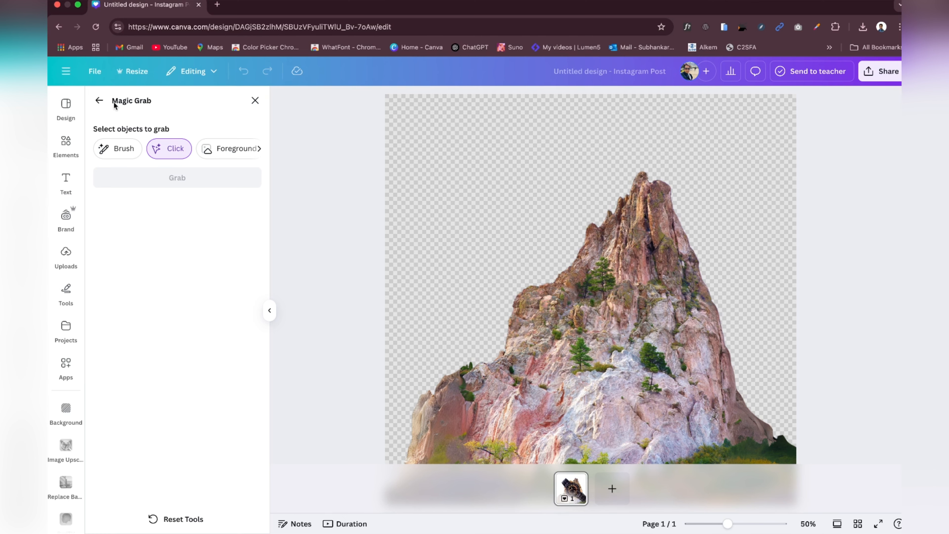
left_click(99, 100)
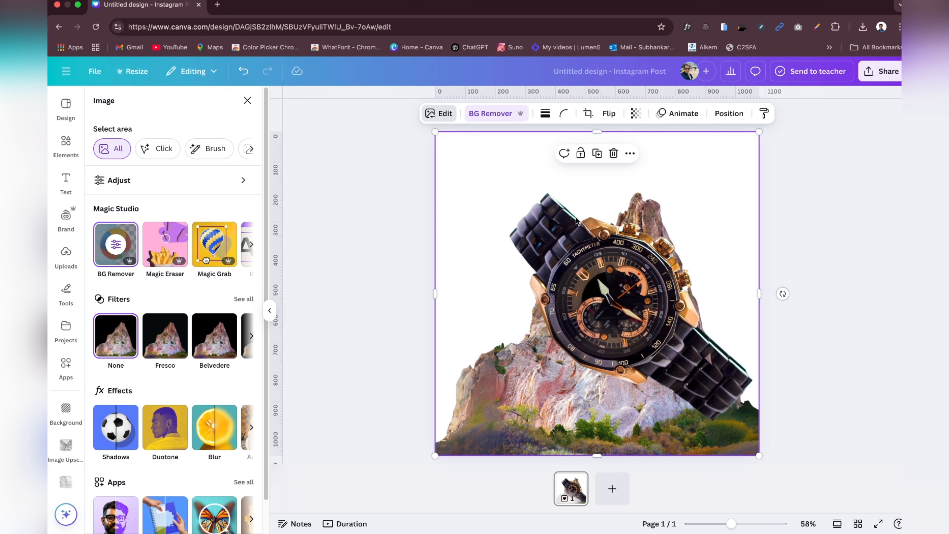
Step: Open the upper-right dial piece in Magic Eraser and set the brush size to 29
left_click(594, 297)
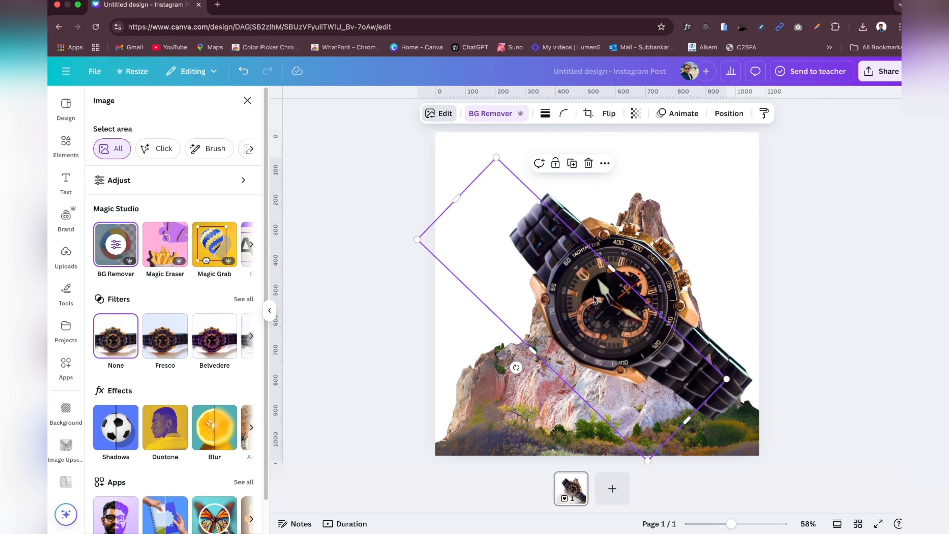
left_click(642, 266)
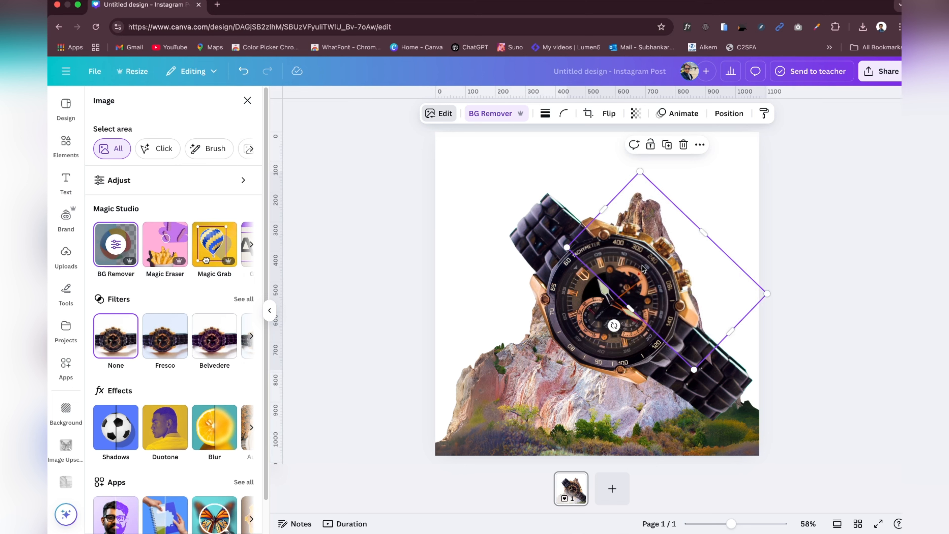
left_click(440, 116)
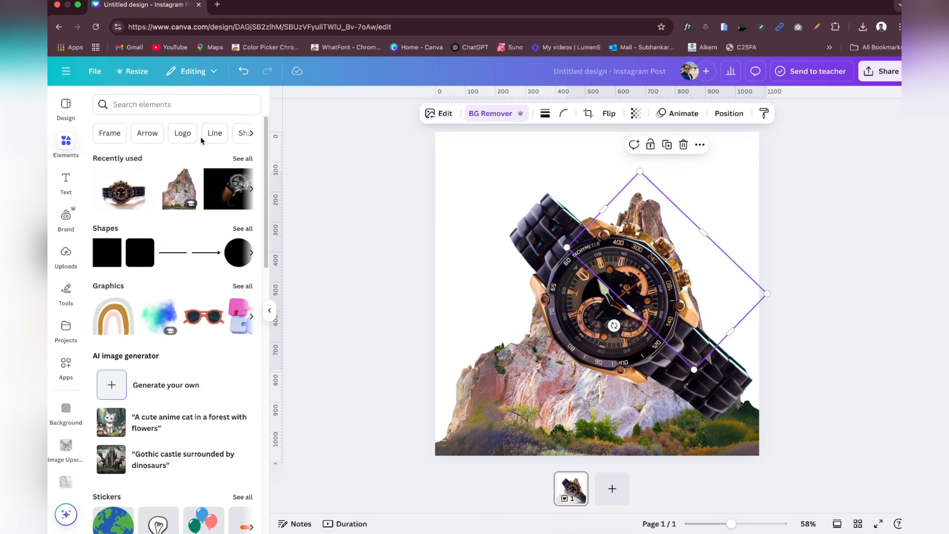
left_click(440, 115)
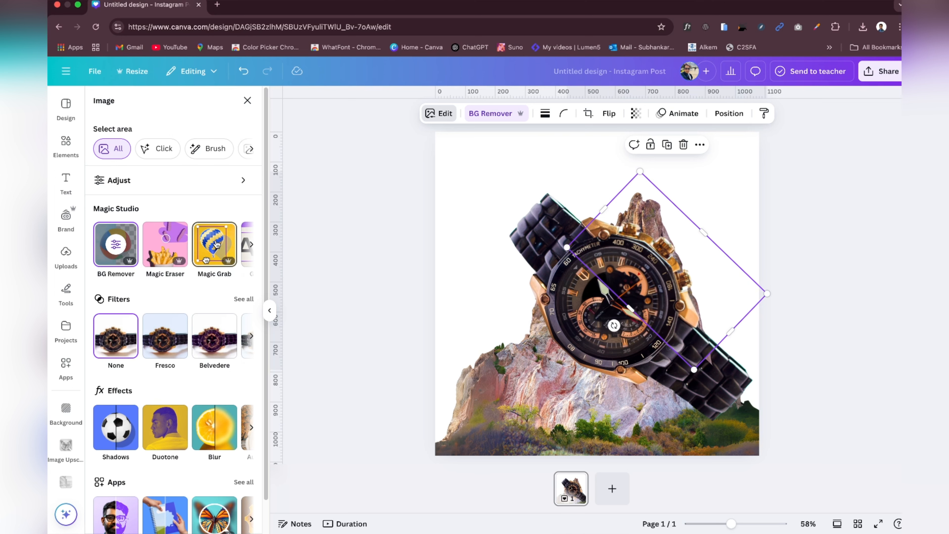
left_click(251, 244)
left_click(95, 244)
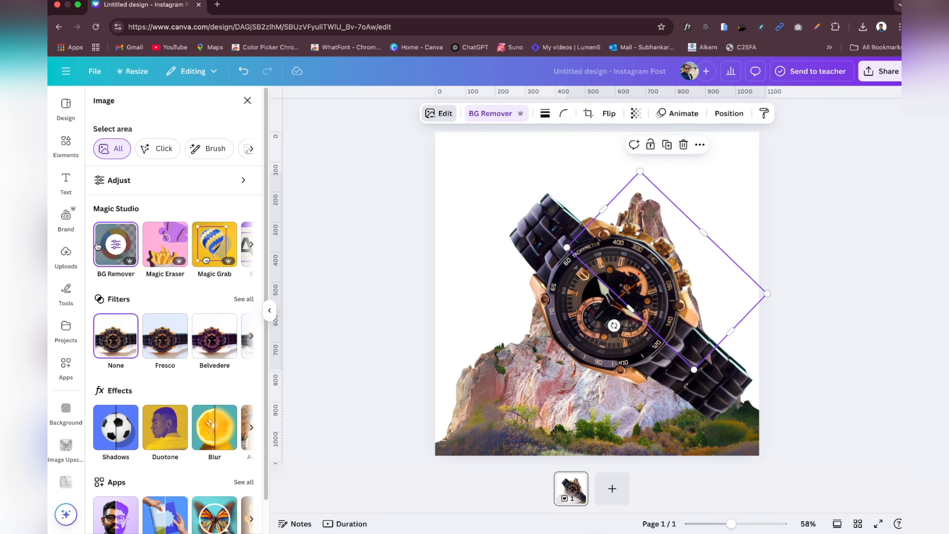
left_click(168, 251)
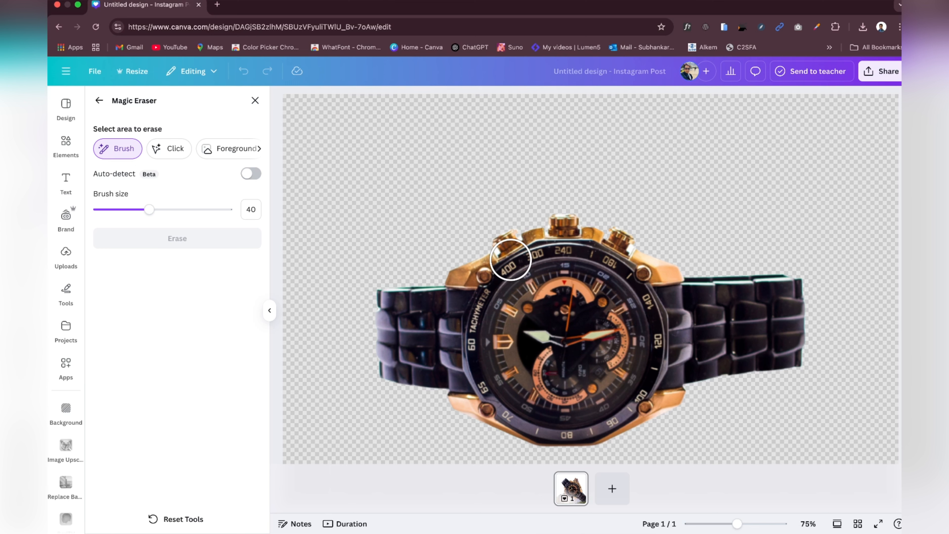
mouse_move(149, 210)
left_mouse_down()
mouse_move(121, 211)
mouse_move(134, 211)
left_mouse_up()
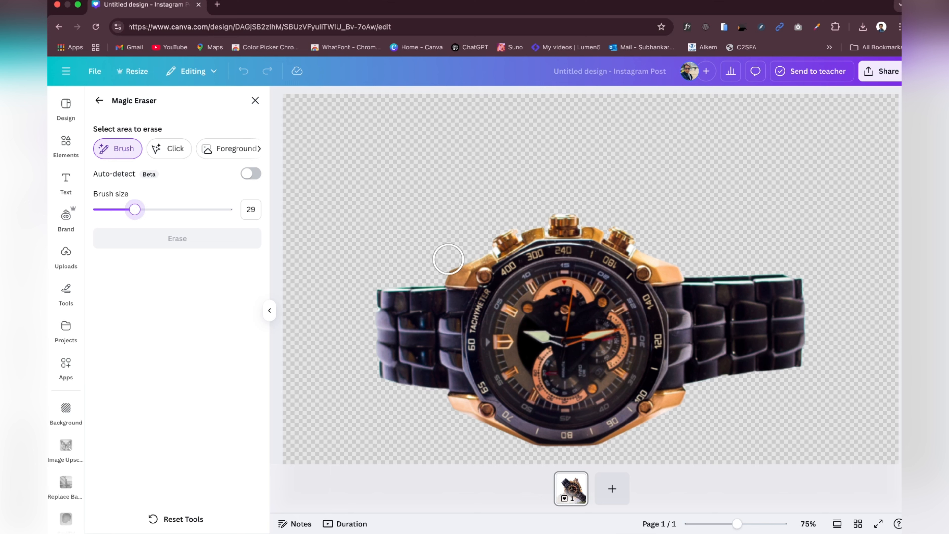
Step: Erase the gold crowns and the strap's upper edge from the dial piece, then crop away some empty space above it
mouse_move(448, 265)
left_mouse_down()
mouse_move(555, 219)
mouse_move(609, 229)
mouse_move(670, 266)
mouse_move(794, 267)
left_mouse_up()
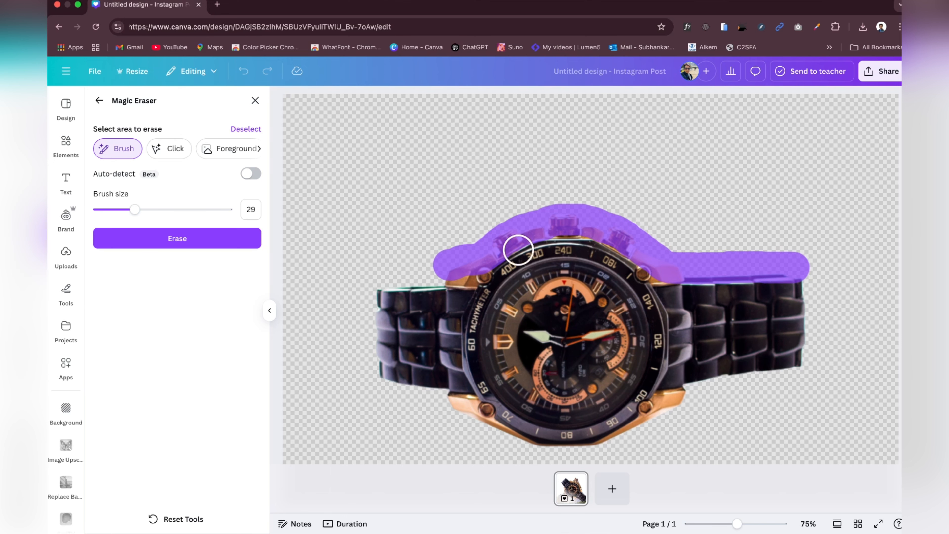
mouse_move(440, 262)
left_mouse_down()
mouse_move(425, 270)
mouse_move(434, 272)
left_mouse_up()
left_click(162, 238)
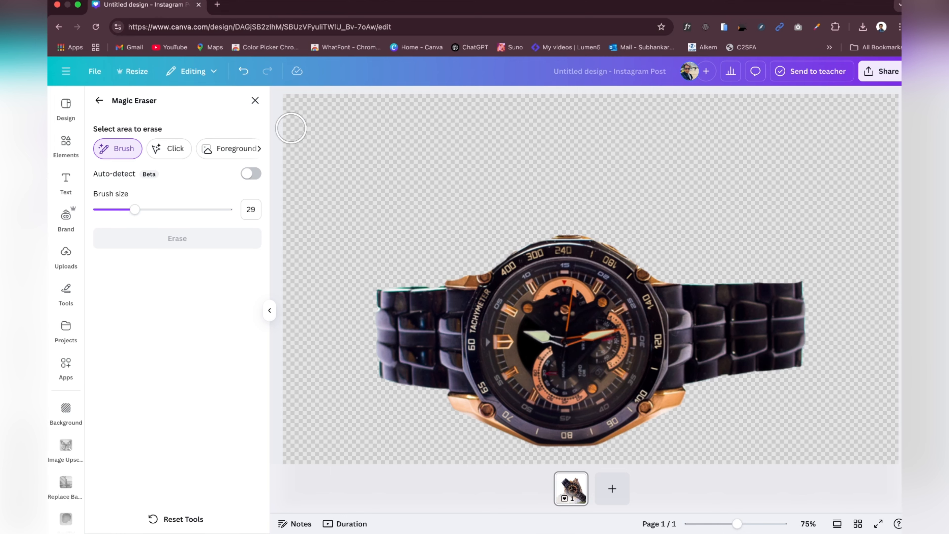
left_click(254, 100)
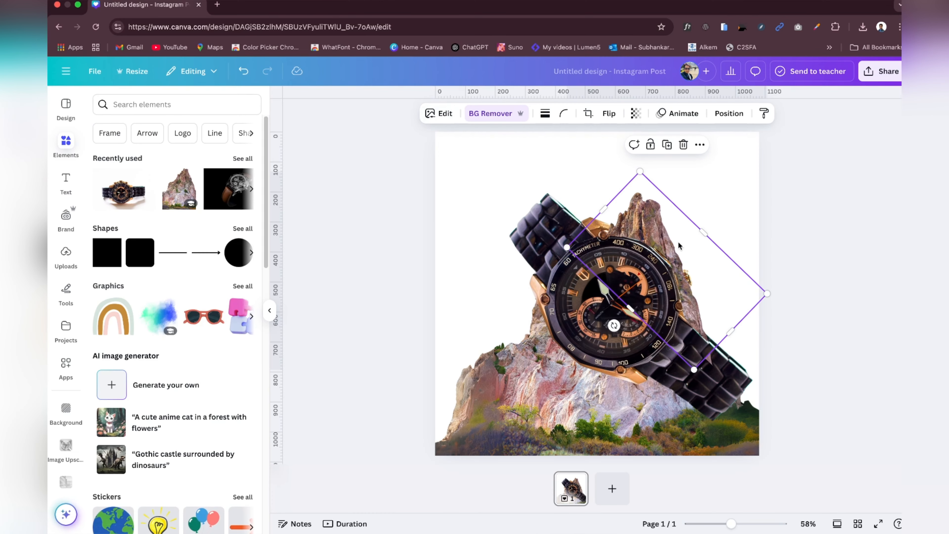
left_click_drag(704, 232, 684, 243)
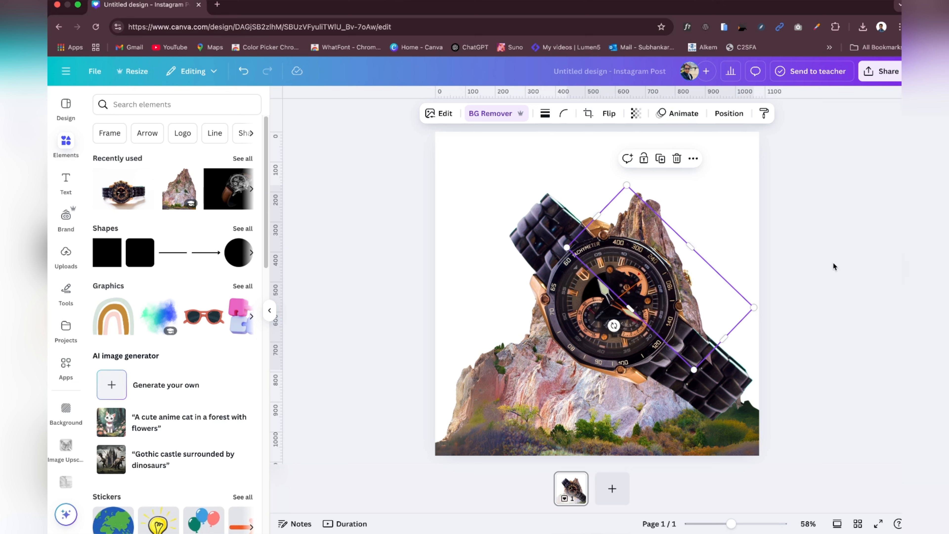
Step: Undo the last crop of the upper-right dial piece and open its image editing options
left_click(243, 71)
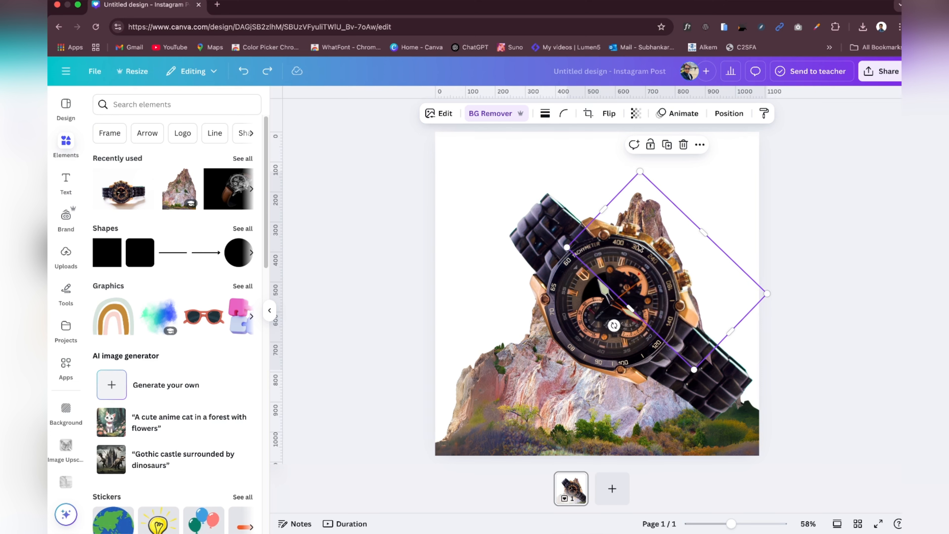
left_click(504, 119)
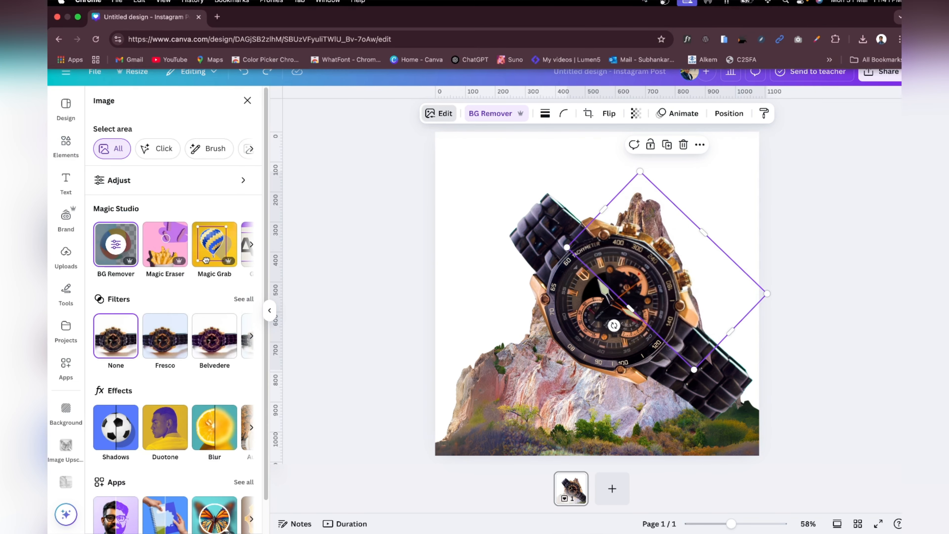
mouse_move(79, 22)
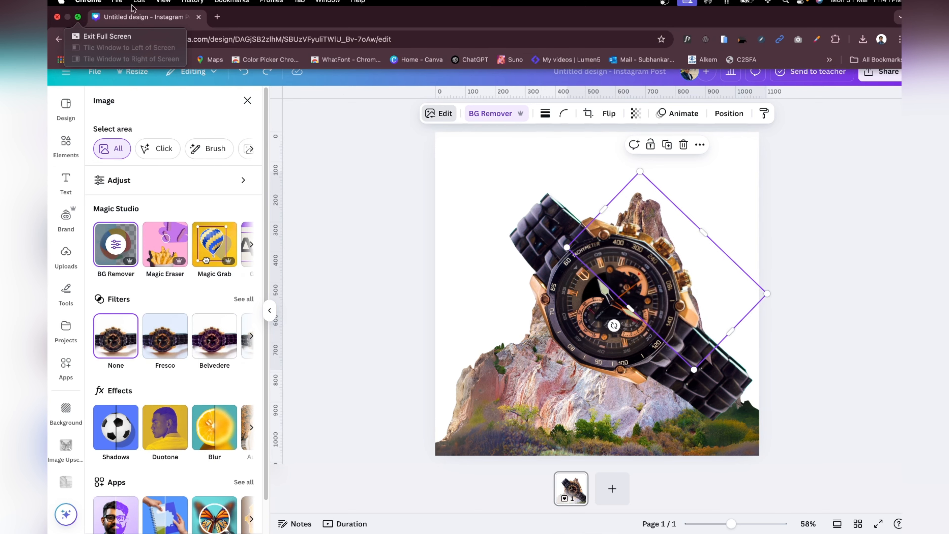
left_click(77, 20)
left_click(815, 511)
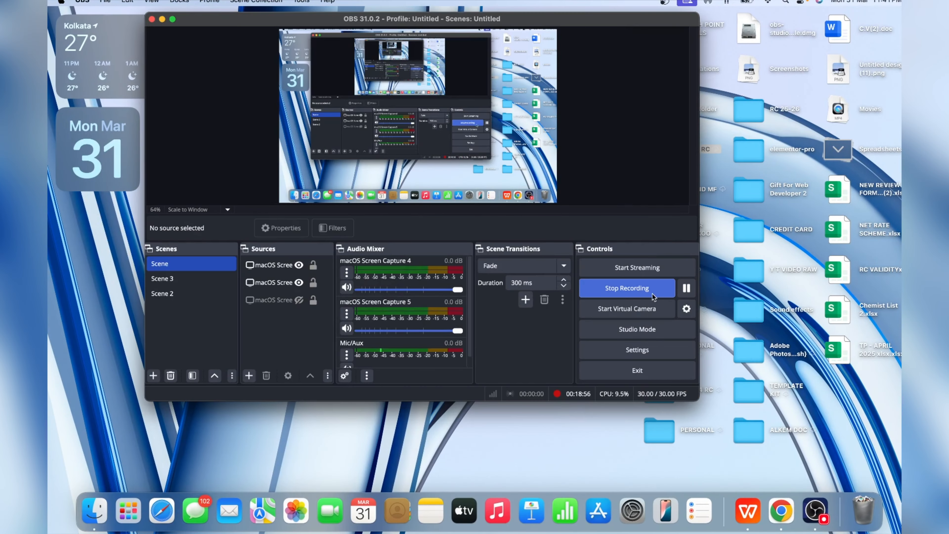
left_click(781, 510)
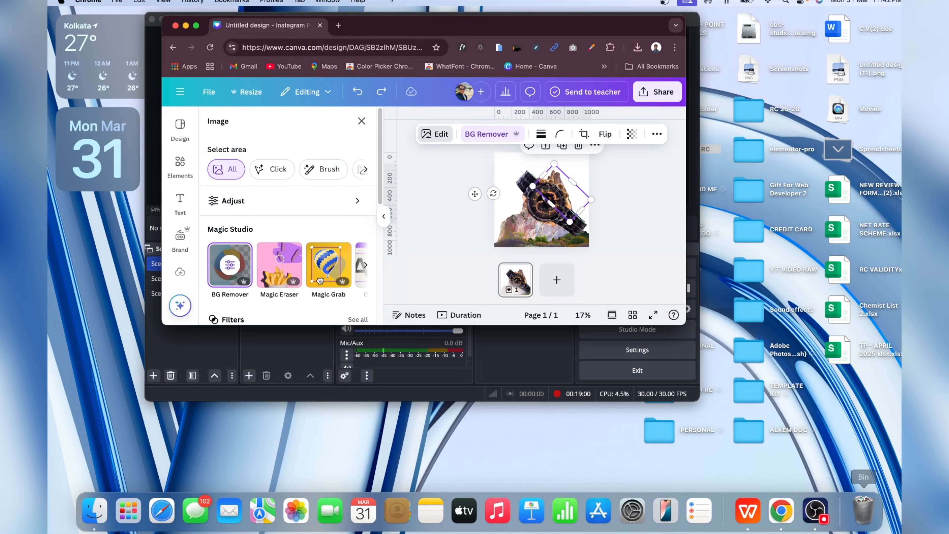
left_click(201, 28)
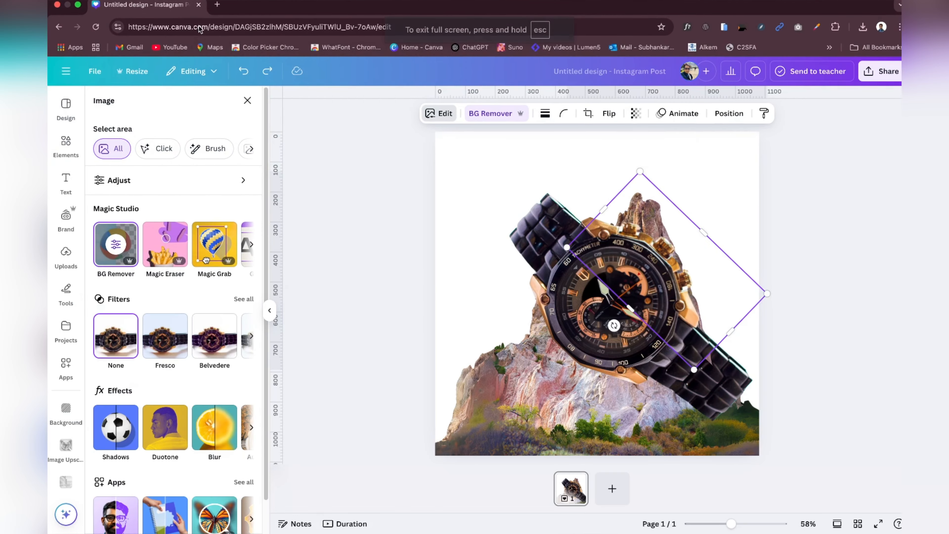
Step: Open the dial piece in Magic Eraser and mark the areas above both sides of the case and the right strap with brush size 28
left_click(161, 249)
left_click_drag(135, 212, 133, 209)
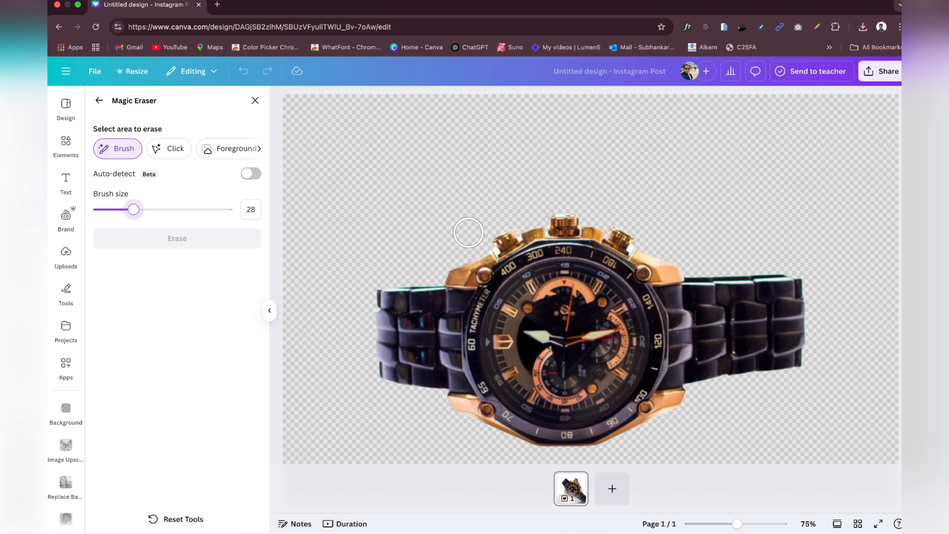
mouse_move(653, 248)
left_mouse_down()
mouse_move(668, 266)
mouse_move(795, 263)
mouse_move(652, 248)
left_mouse_up()
left_click_drag(481, 242, 458, 271)
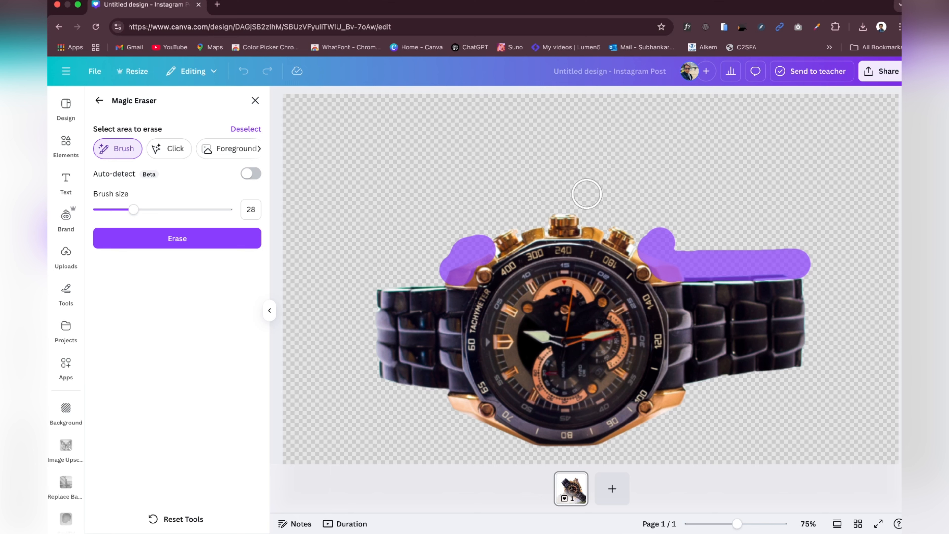
Step: Set the brush size to 10, mark along the left strap's upper edge and around the crowns, and erase all marked areas
left_click_drag(133, 210, 110, 209)
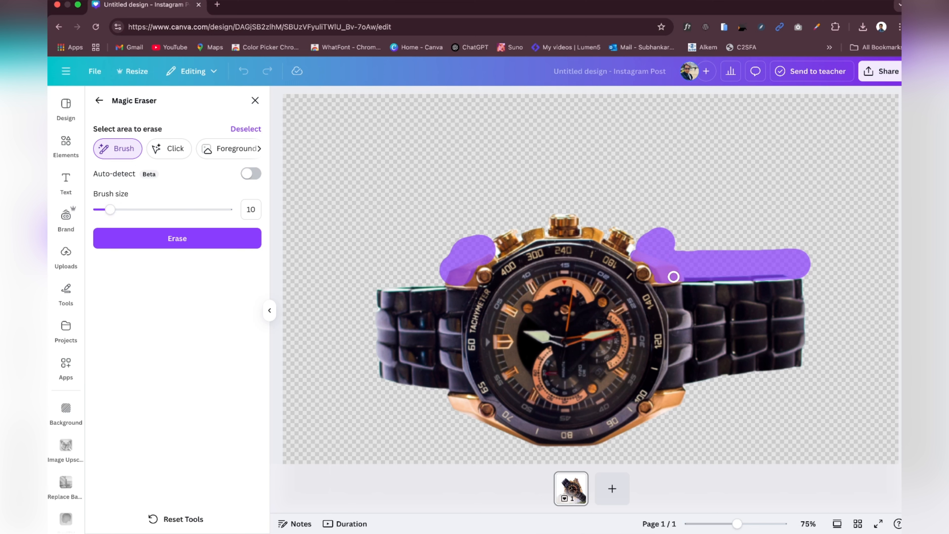
mouse_move(483, 240)
left_mouse_down()
mouse_move(494, 250)
mouse_move(464, 275)
mouse_move(439, 271)
mouse_move(444, 280)
mouse_move(400, 285)
mouse_move(433, 281)
mouse_move(418, 284)
left_mouse_up()
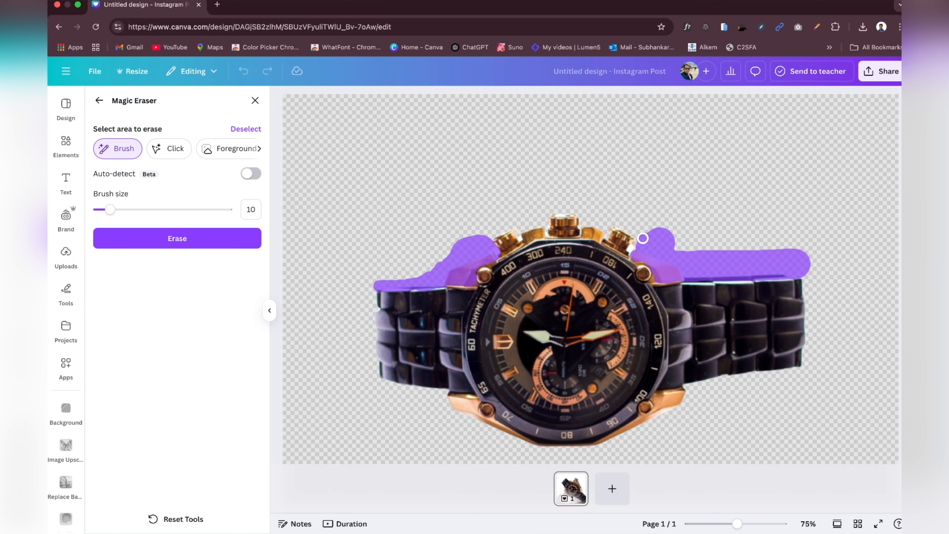
mouse_move(642, 238)
left_mouse_down()
mouse_move(556, 209)
mouse_move(482, 237)
mouse_move(503, 229)
mouse_move(483, 237)
left_mouse_up()
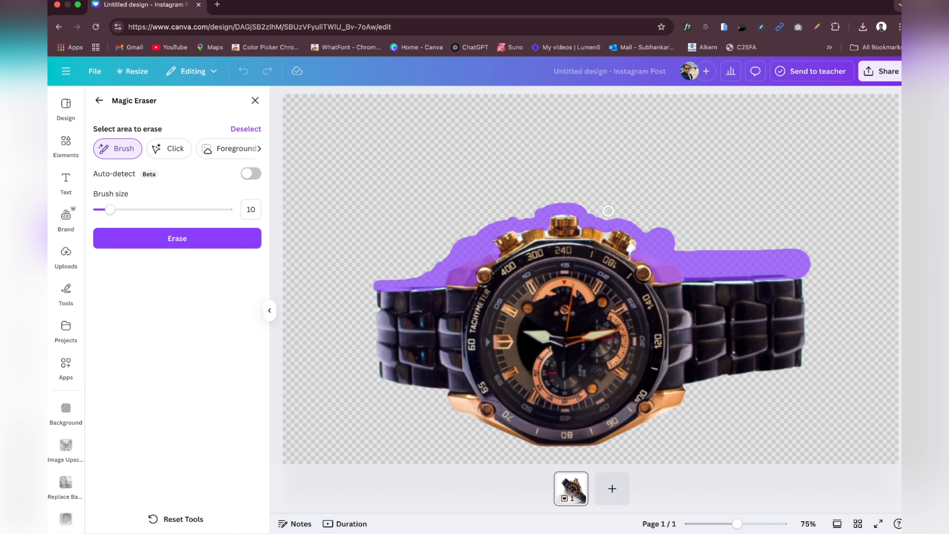
left_click(219, 238)
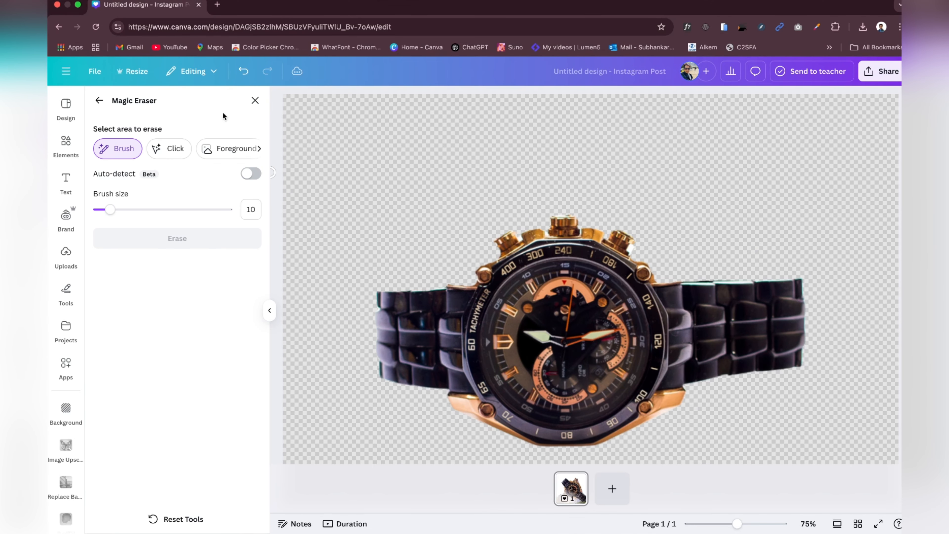
left_click(254, 100)
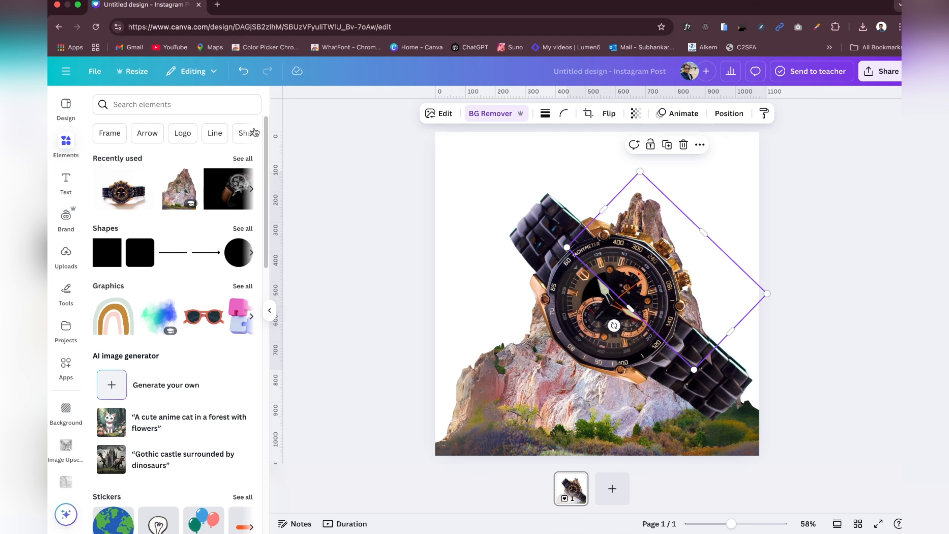
left_click(801, 175)
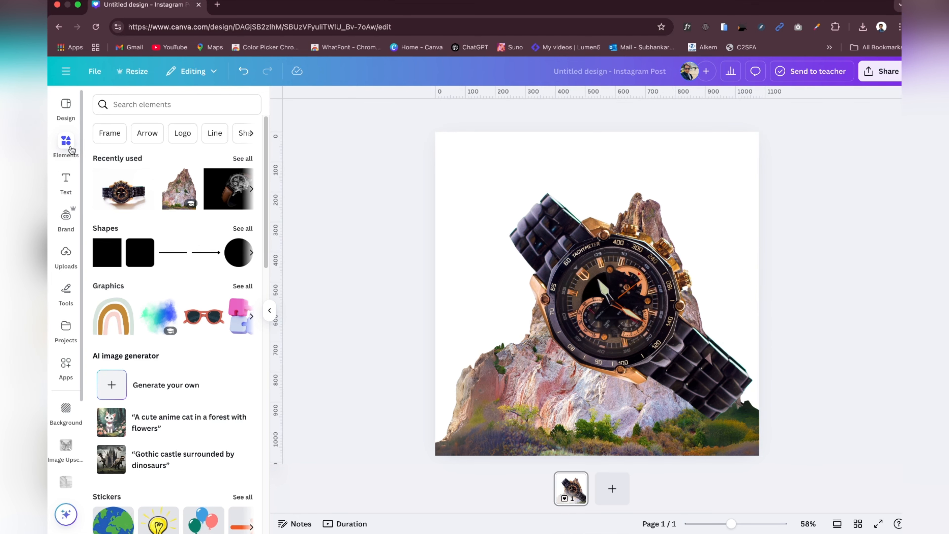
Step: Search the elements for "GREEN MOUNTAIN" and browse the photo results
left_click(176, 104)
type("GREEN MOUNT")
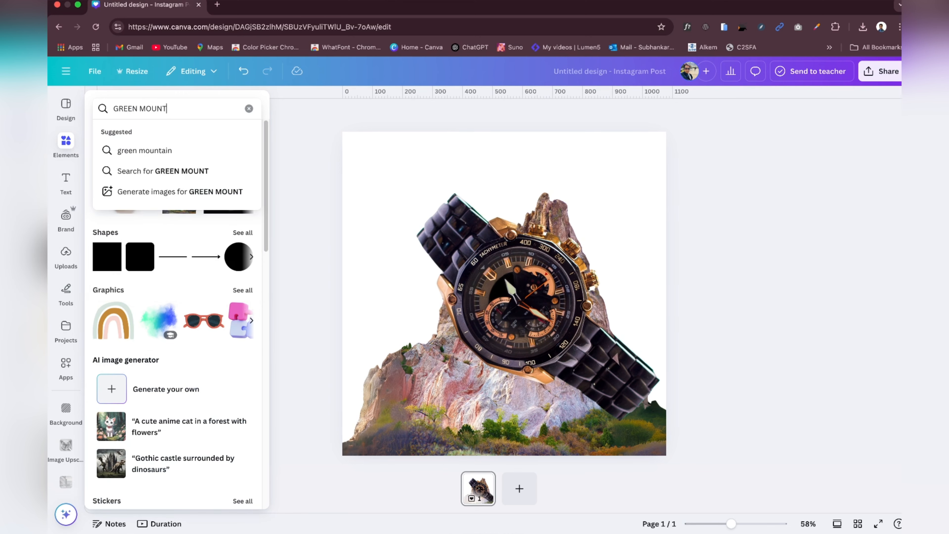
type("AIN")
key("Return")
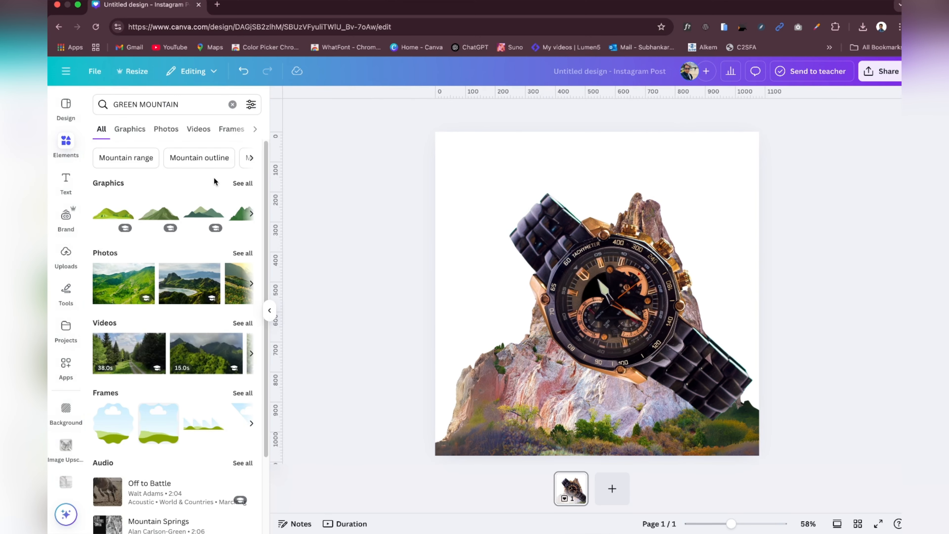
left_click(166, 129)
scroll(182, 270, "down", 5)
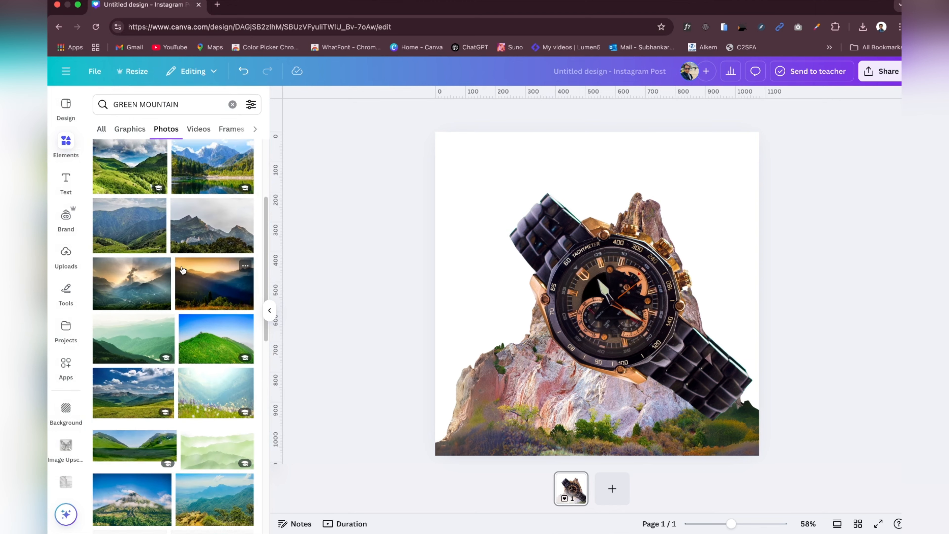
Step: Add the photo of misty green mountains under a sunlit cloudy sky and set it as the page background
left_click(129, 282)
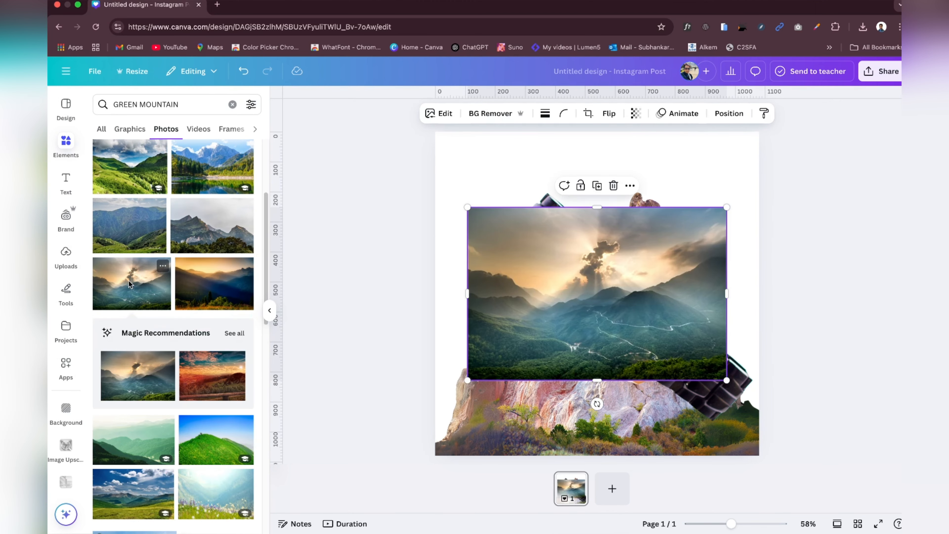
right_click(584, 295)
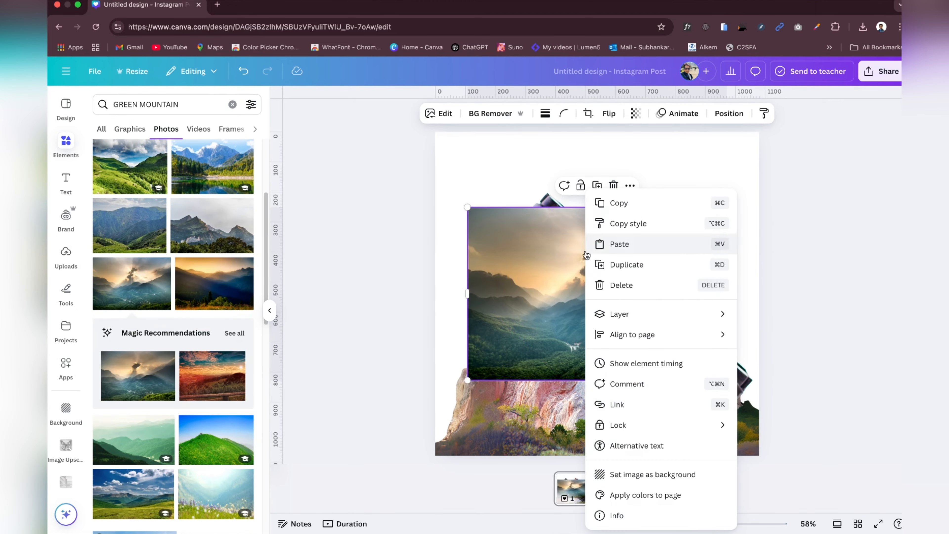
left_click(645, 475)
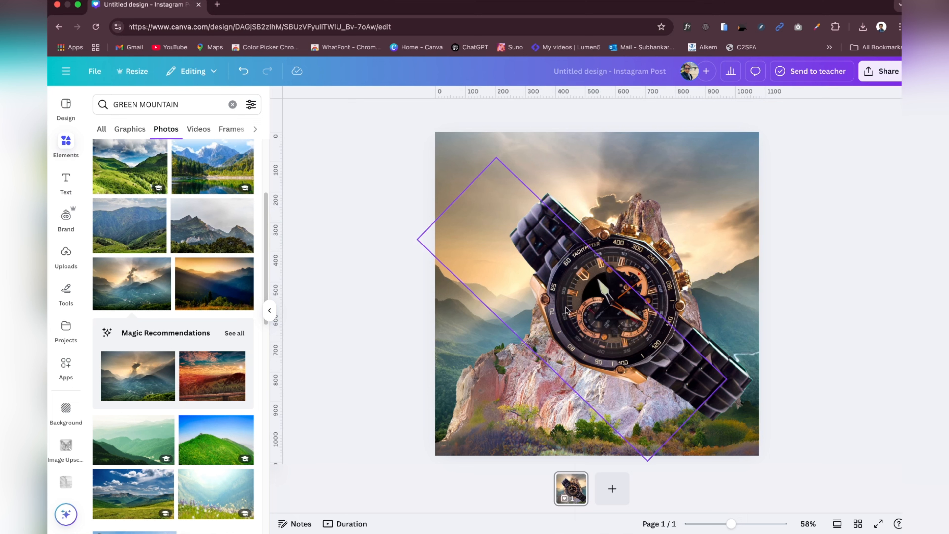
Step: Search the elements for "SHAPES", add a square, and move it to the upper-left area of the canvas
left_click(233, 104)
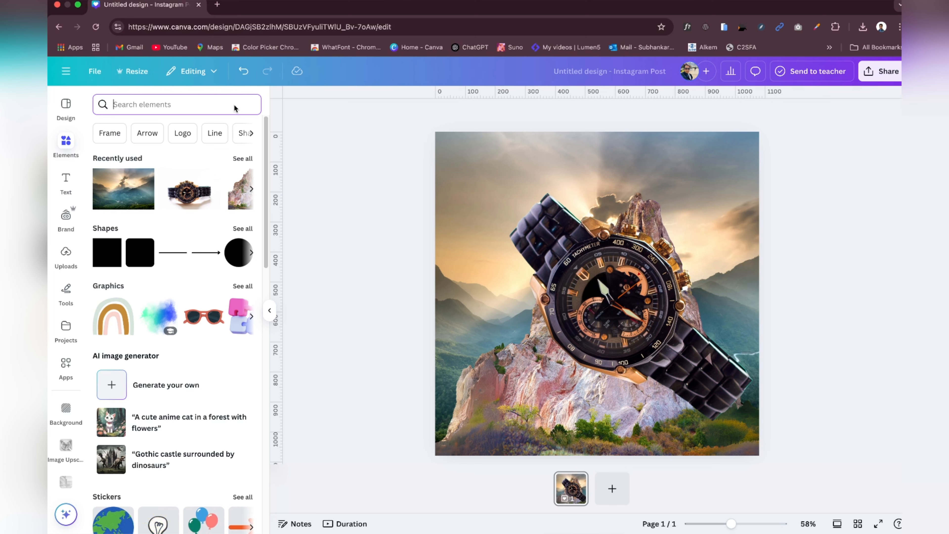
type("SHAPES")
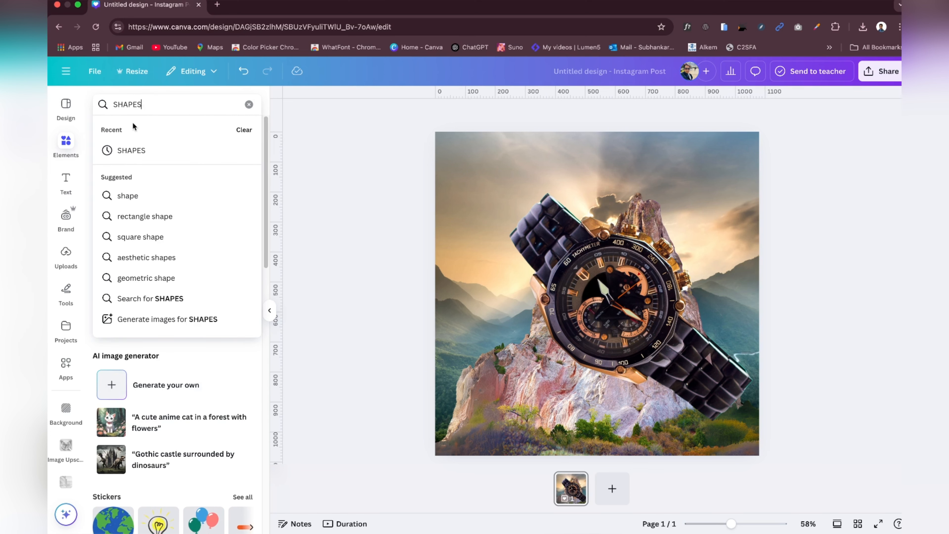
key("Return")
left_click(105, 210)
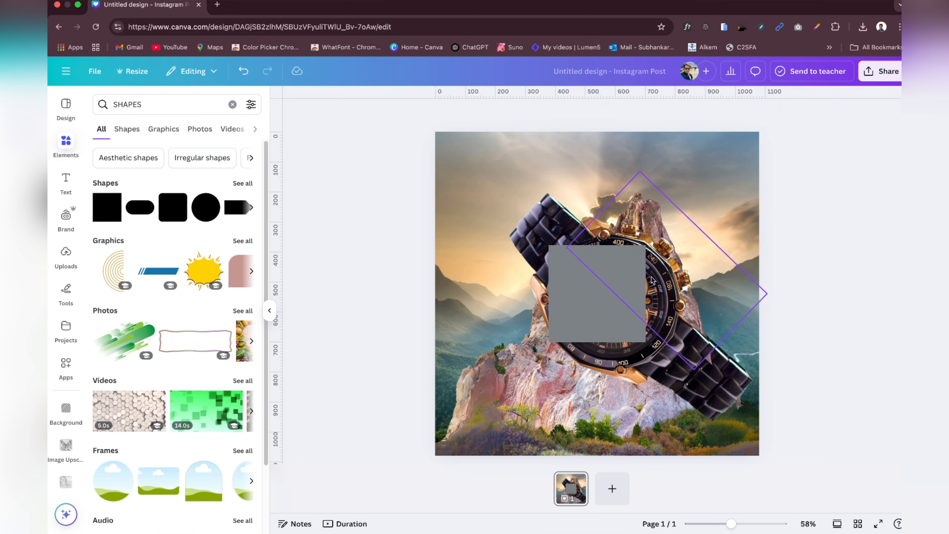
left_click_drag(624, 317, 507, 202)
Step: Try orange and light orange as the square's fill colour
left_click(566, 112)
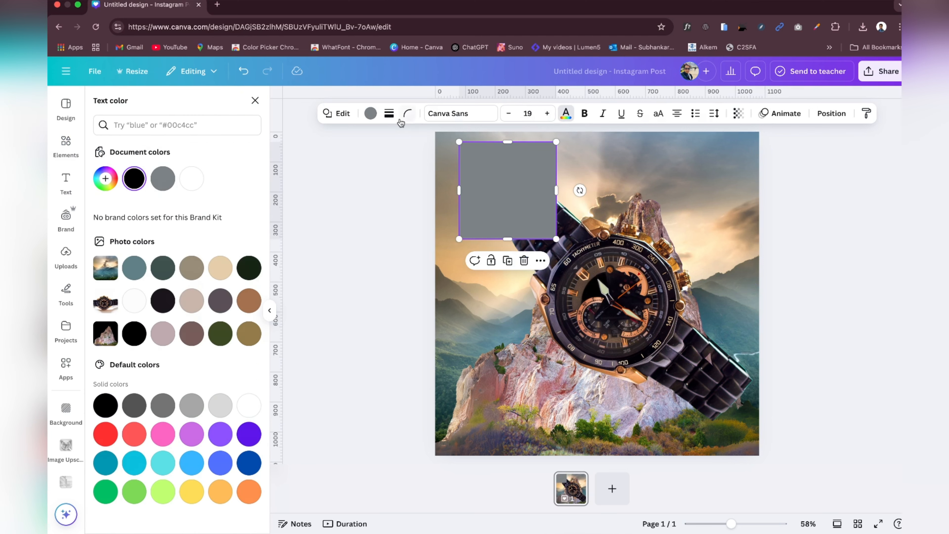
left_click(370, 113)
left_click(241, 482)
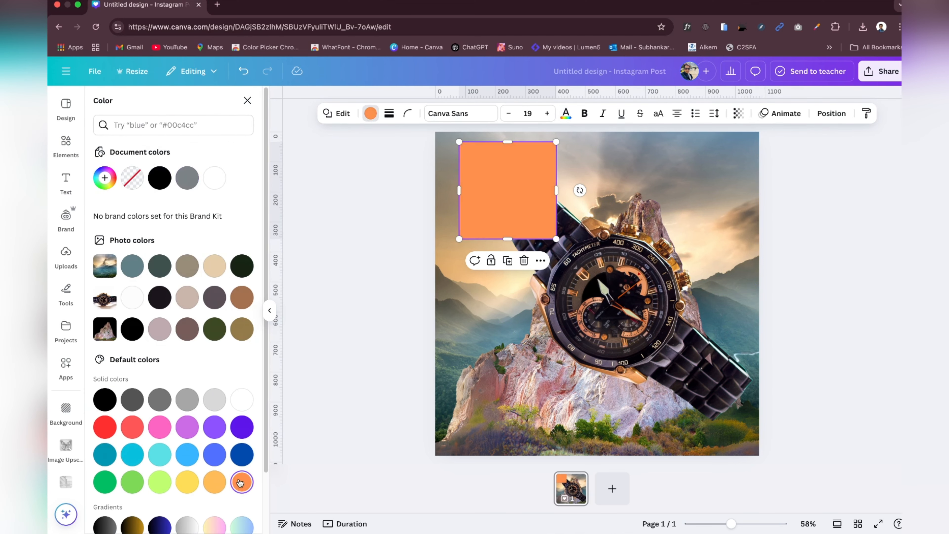
left_click(218, 483)
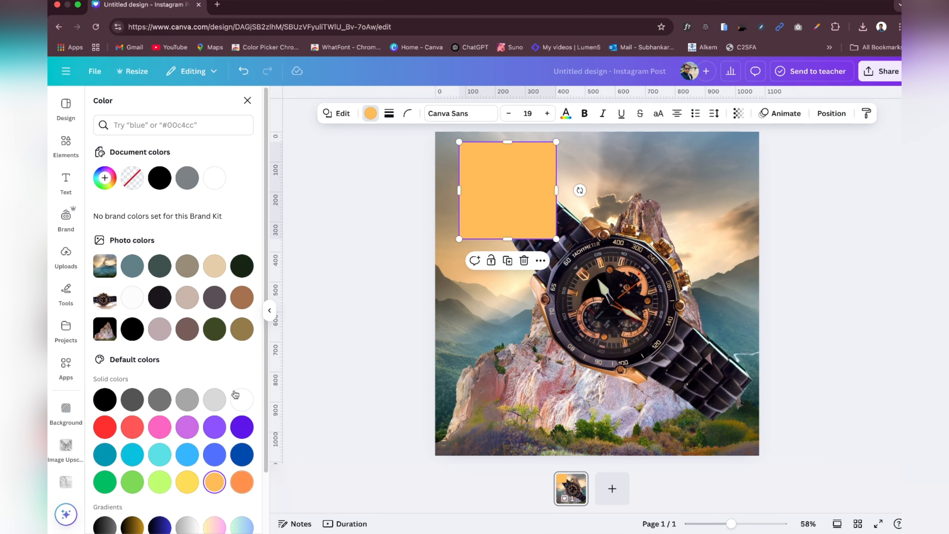
left_click(817, 26)
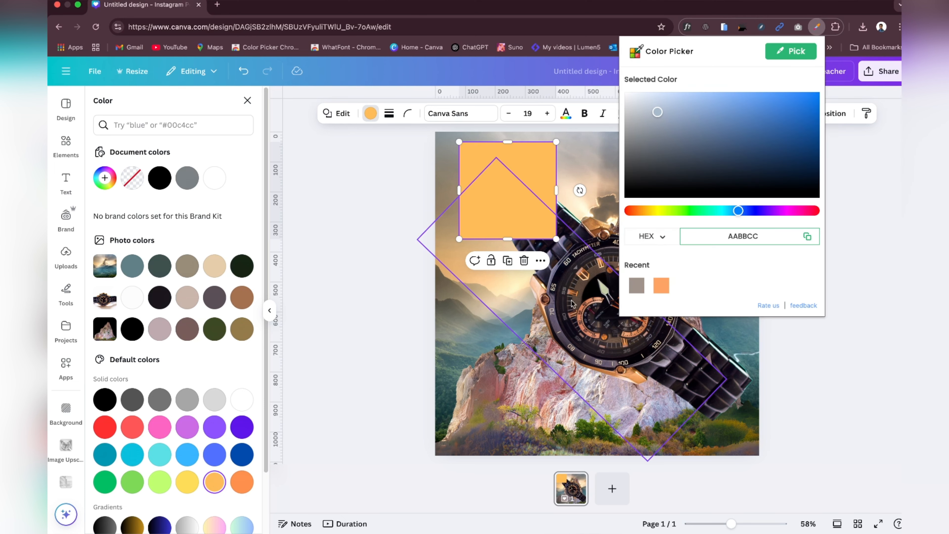
left_click(370, 250)
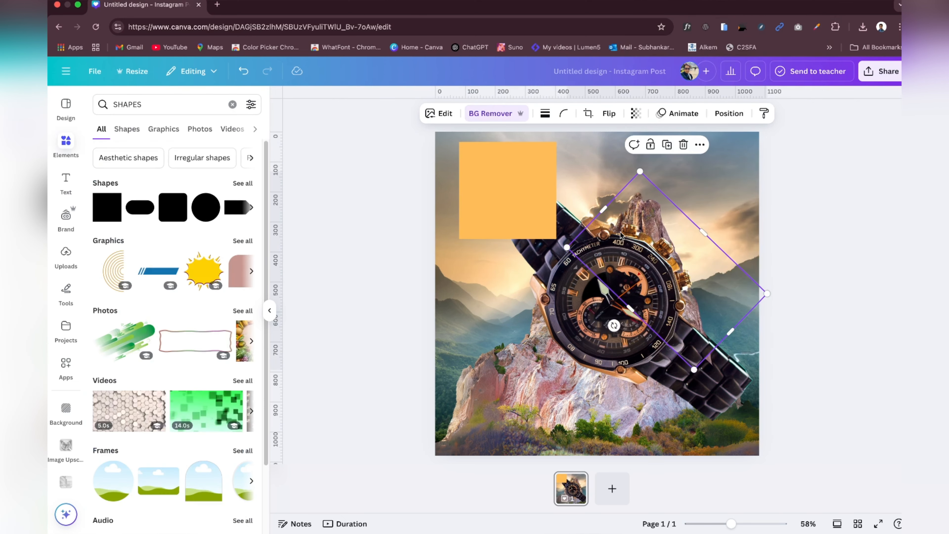
left_click(622, 235)
Step: Fill the square with the beige from the background photo's colours and flatten it into a small rectangle in the canvas's upper-left corner
left_click(503, 170)
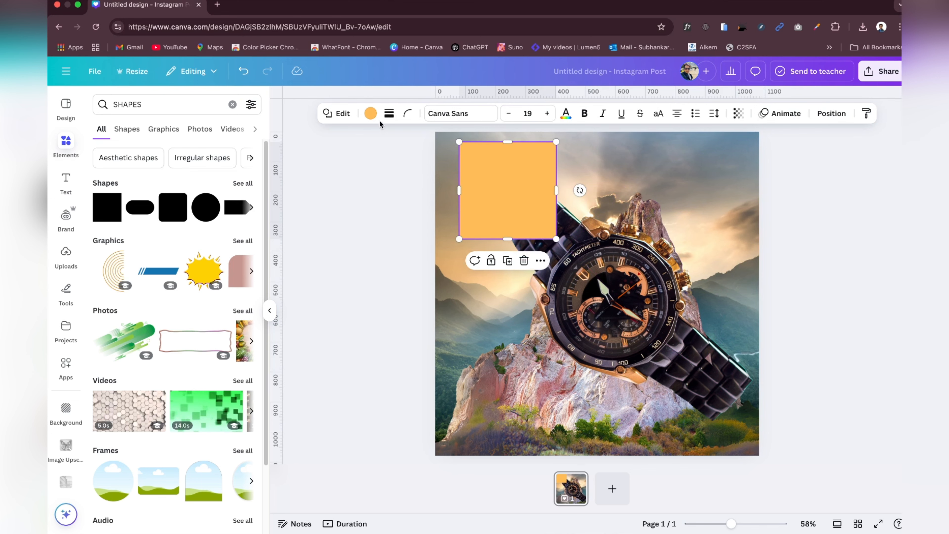
left_click(371, 113)
left_click(214, 266)
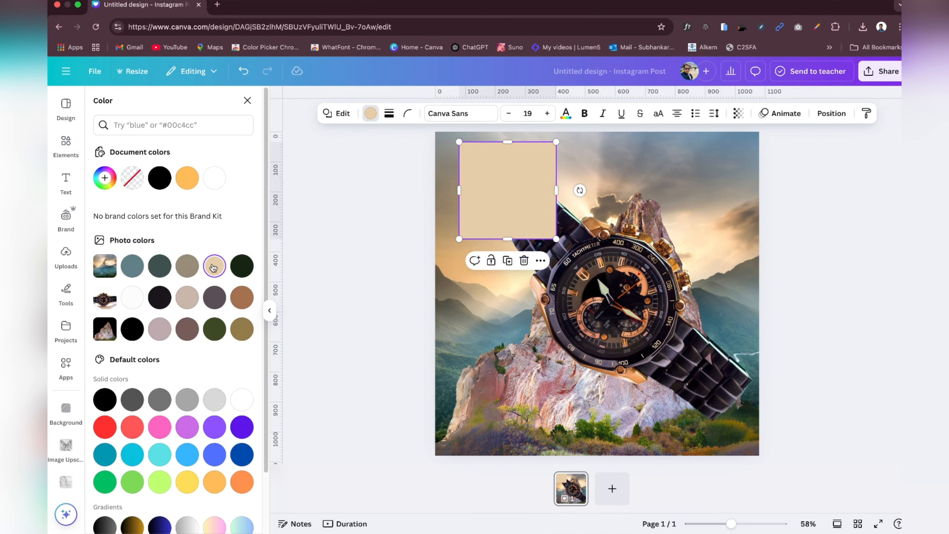
left_click_drag(507, 239, 490, 152)
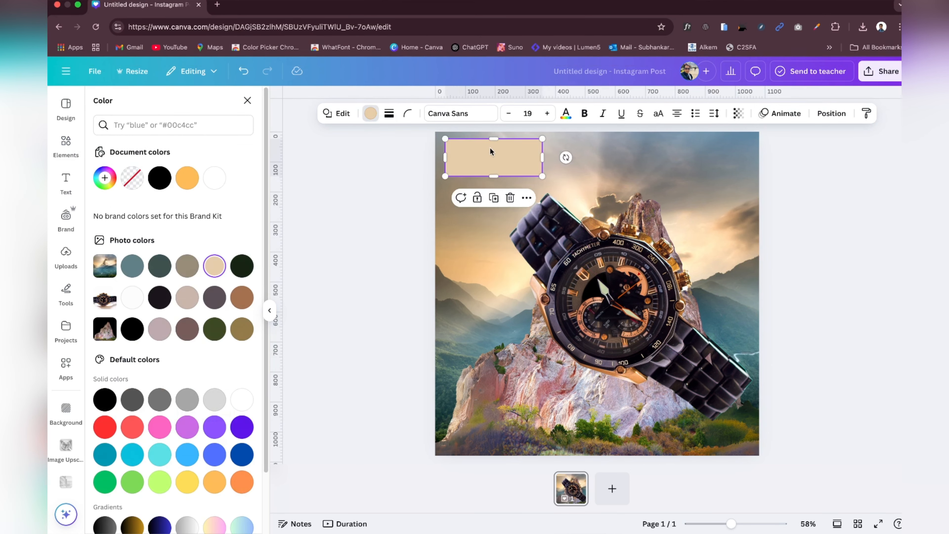
Step: Sample the gold colour #d78f51 from the upper part of the watch case with the Color Picker extension
left_click(817, 28)
left_click(800, 53)
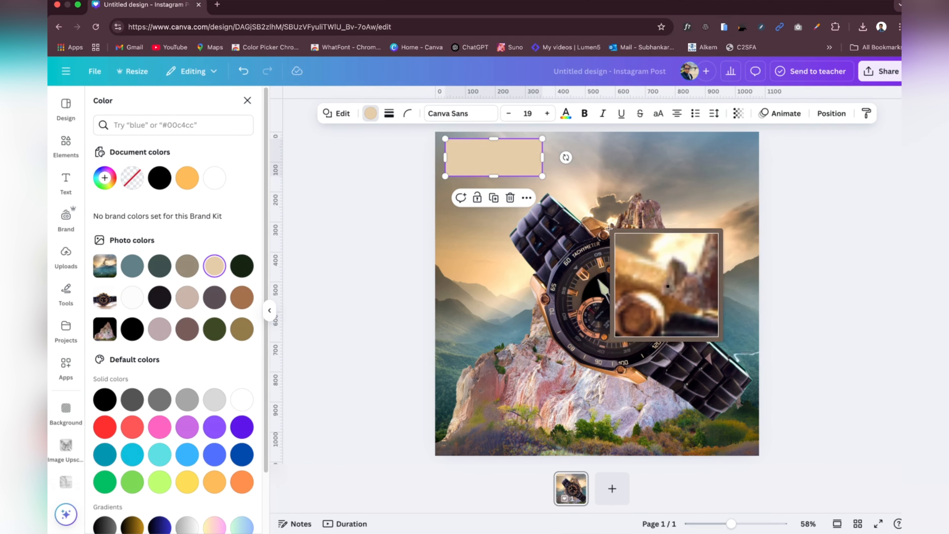
left_click(594, 226)
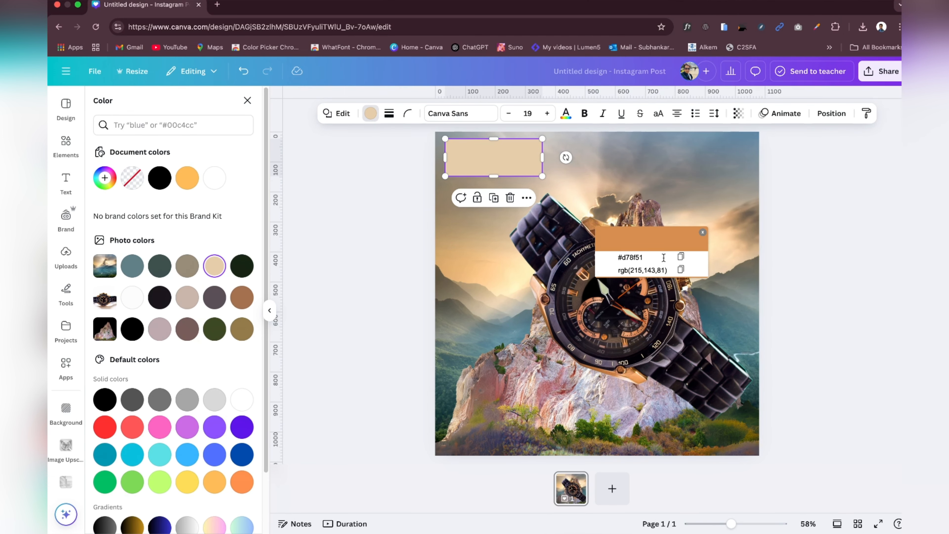
Step: Open the custom solid colour picker for the beige rectangle's fill, with its hex code selected for replacement
left_click(371, 116)
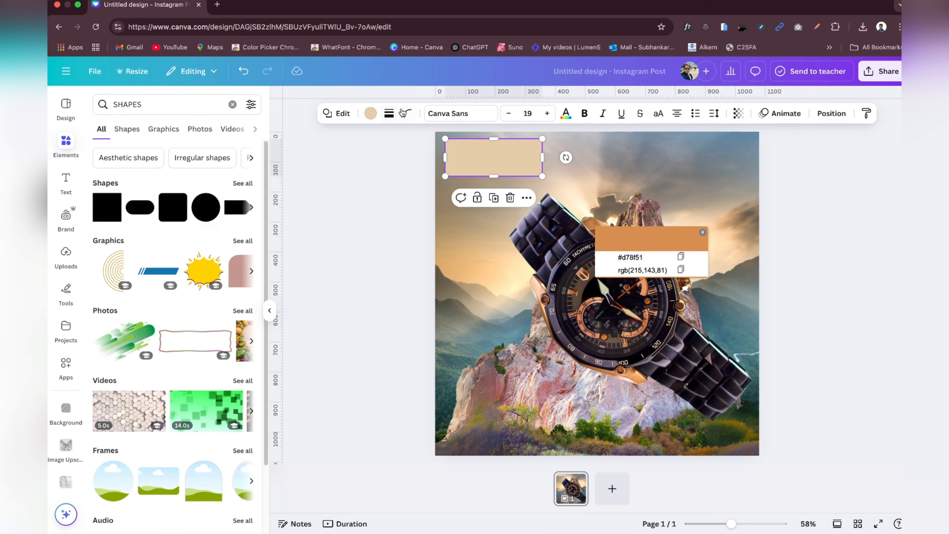
left_click(371, 117)
left_click(105, 178)
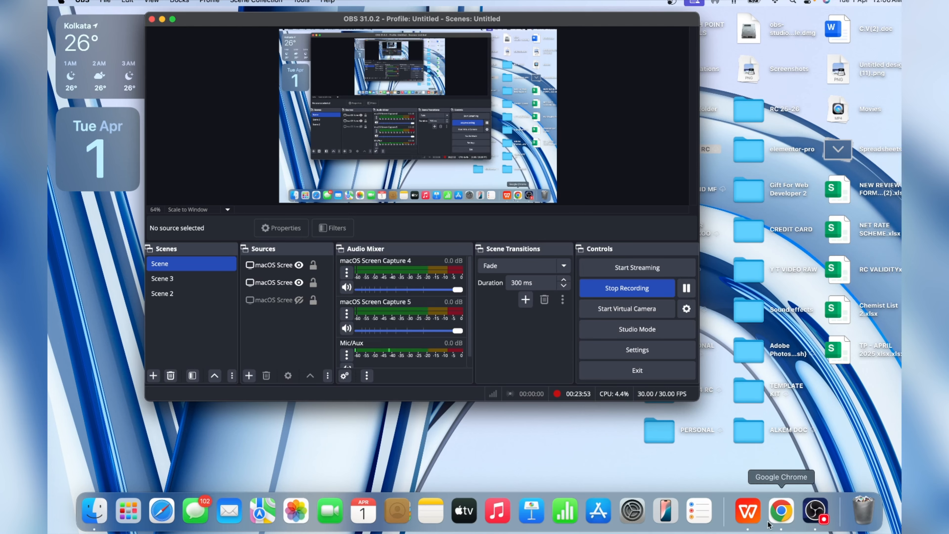
left_click(780, 510)
left_click(196, 26)
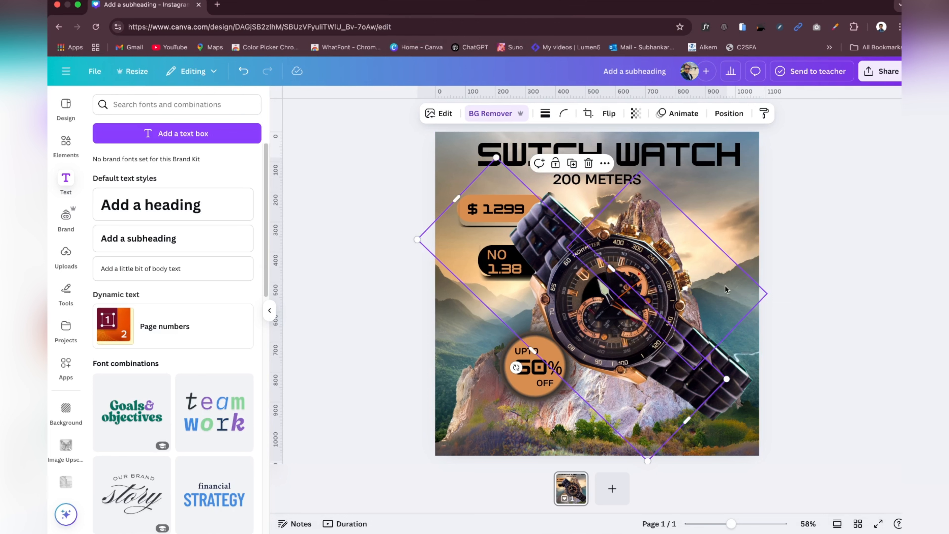
Step: Check the UPTO, 60% and OFF texts inside the round discount badge by selecting them individually
left_click(524, 353)
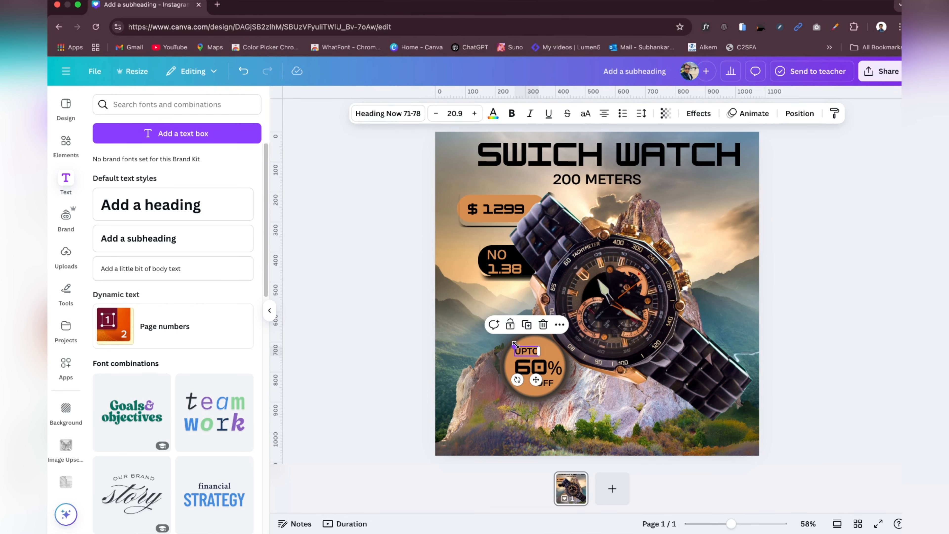
left_click(534, 372)
left_click_drag(515, 356, 515, 355)
left_click(563, 402)
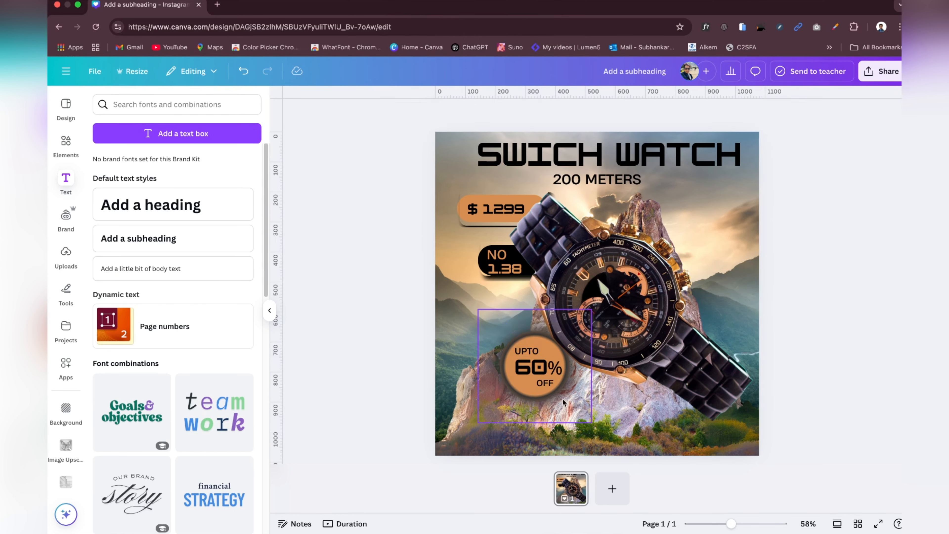
left_click(550, 387)
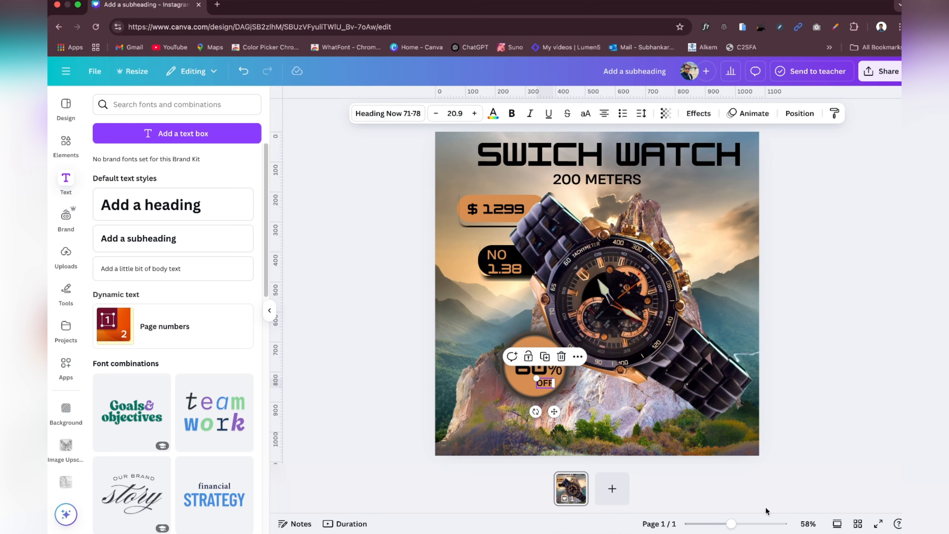
Step: Zoom in to 92% to inspect the price, NO 1.38 and discount labels around the watch, and view the design in full screen
left_click_drag(732, 523, 742, 524)
left_click_drag(452, 248, 450, 246)
left_click_drag(479, 264, 469, 258)
left_click(454, 250)
left_click(362, 203)
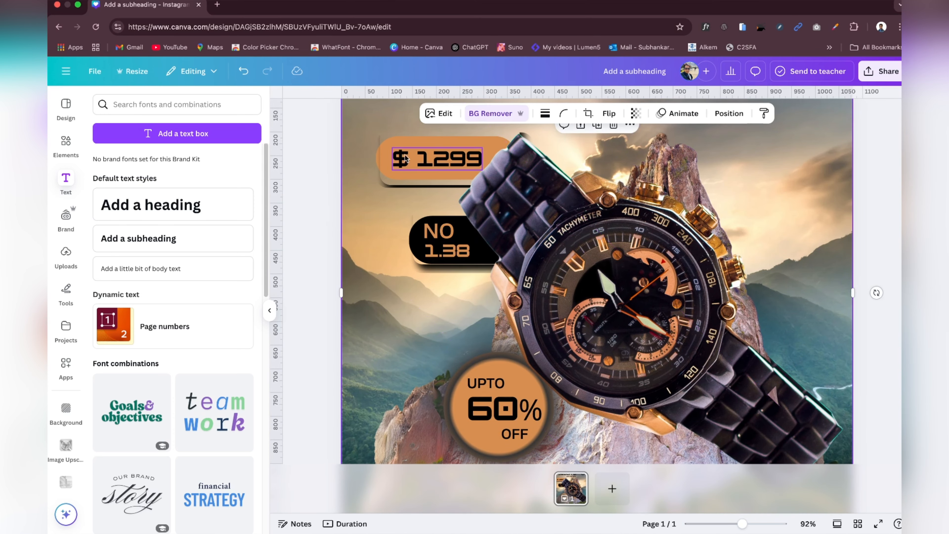
scroll(523, 224, "down", 2)
scroll(628, 264, "up", 4)
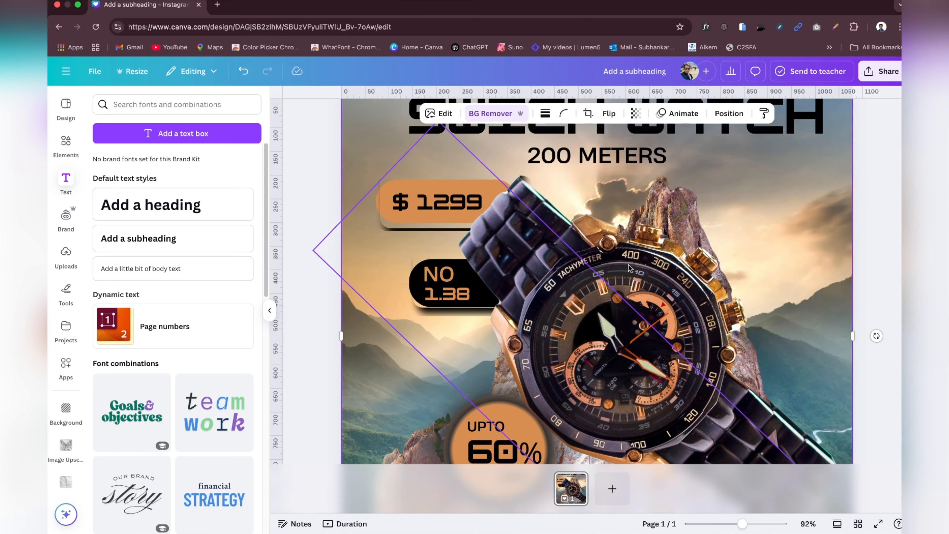
scroll(628, 263, "up", 2)
scroll(628, 264, "down", 1)
left_click(878, 524)
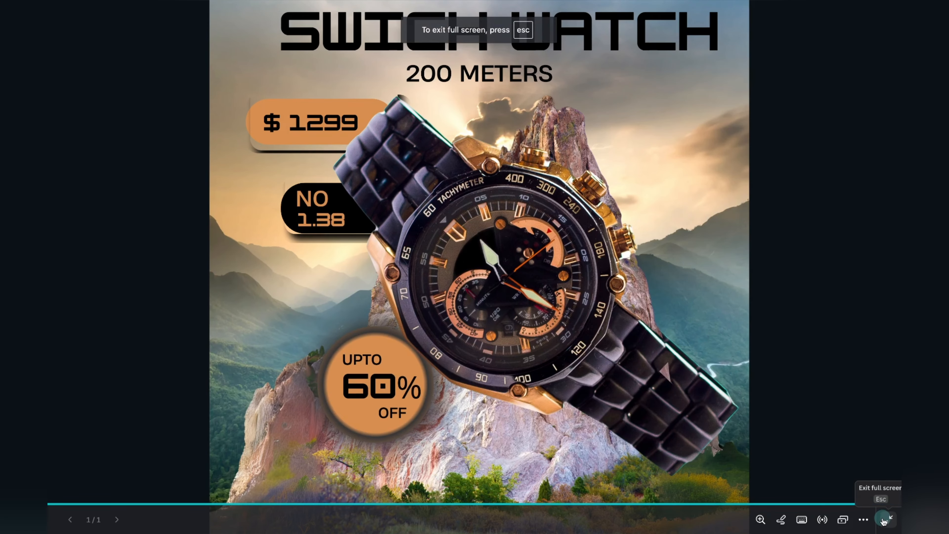